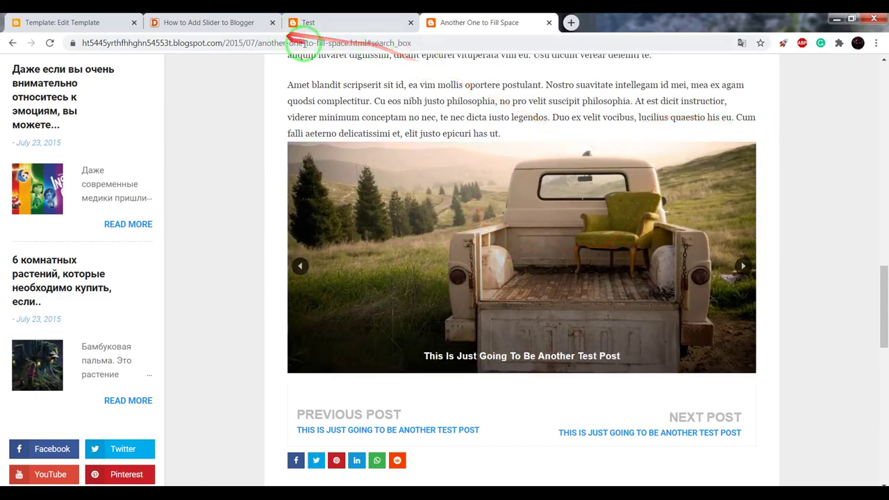
Copy the ]]></b:skin> snippet from step 3 of the How to Add Slider tutorial.
click(211, 23)
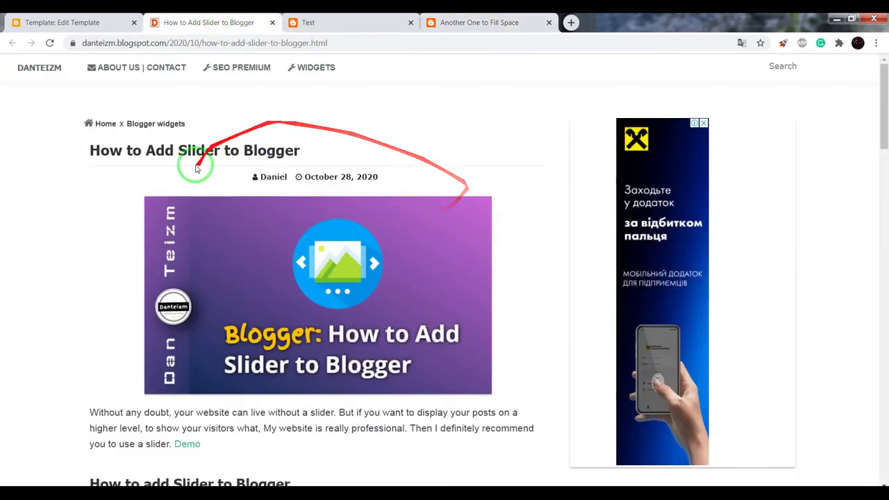
scroll(329, 316, down, 1)
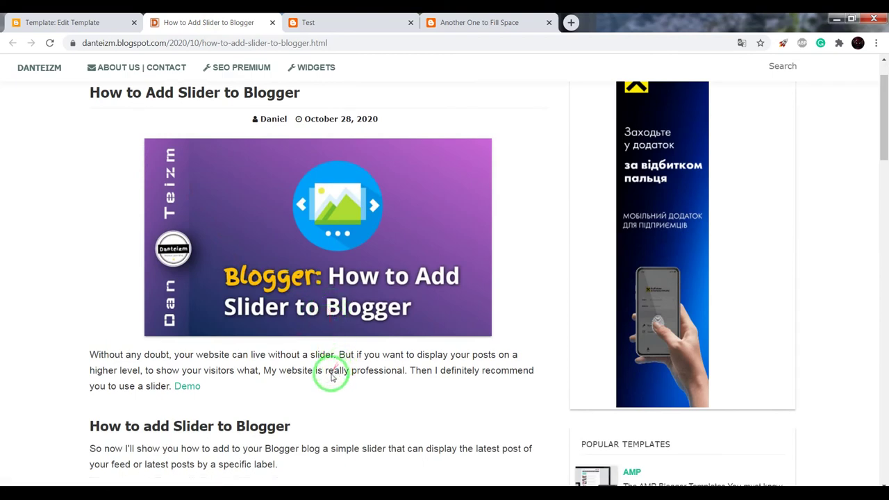
scroll(327, 375, down, 1)
scroll(327, 361, down, 1)
scroll(319, 347, down, 1)
scroll(305, 330, down, 1)
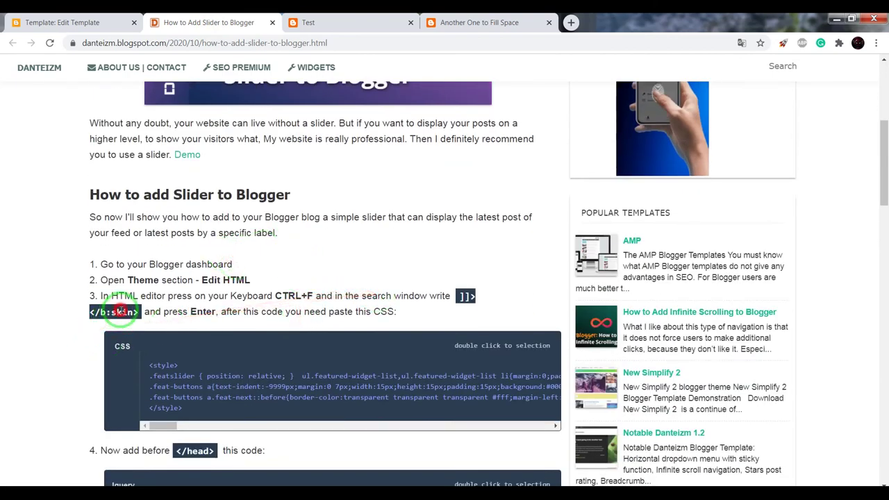
double_click(113, 314)
right_click(104, 300)
click(132, 309)
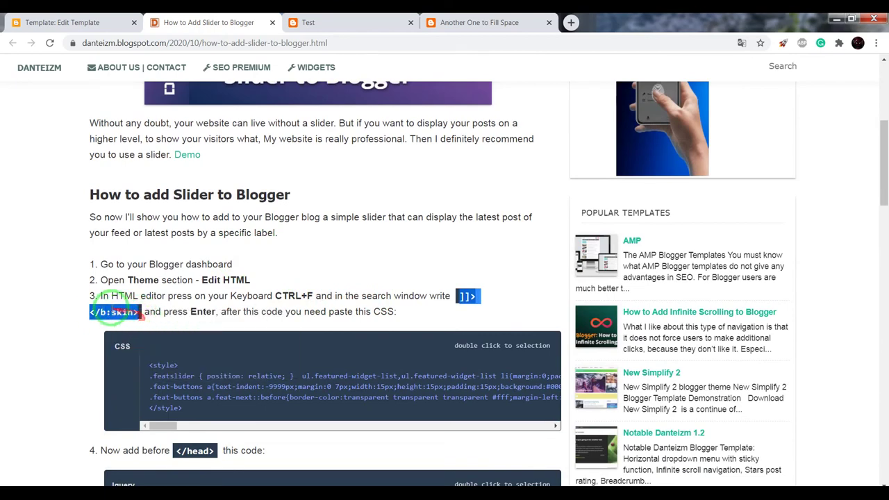
click(70, 23)
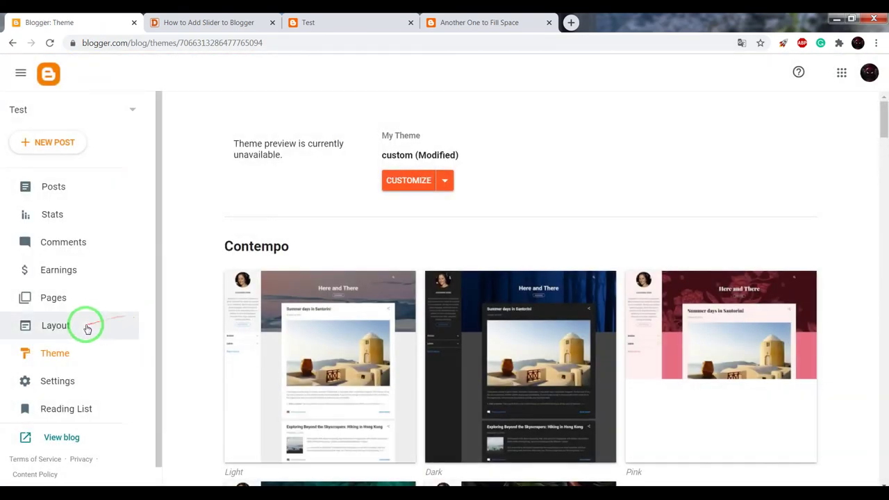
Open the custom theme's Edit HTML code via Theme > Customize and begin a search.
click(64, 361)
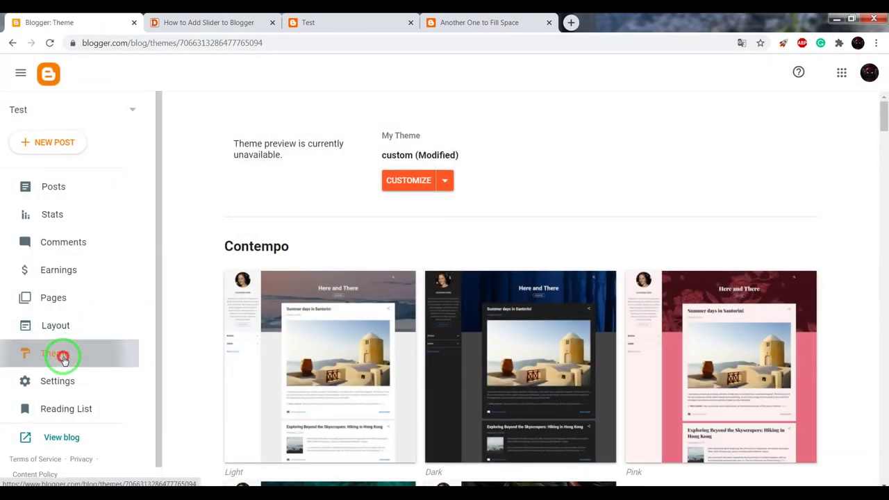
click(443, 182)
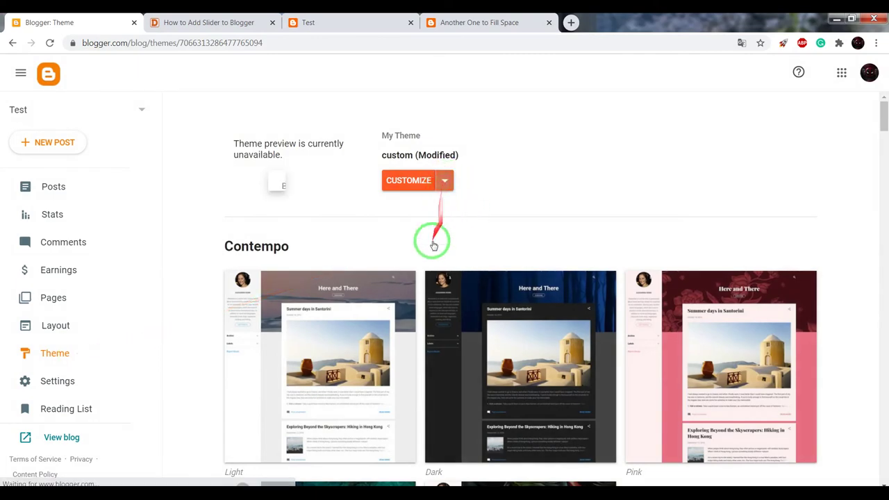
click(308, 274)
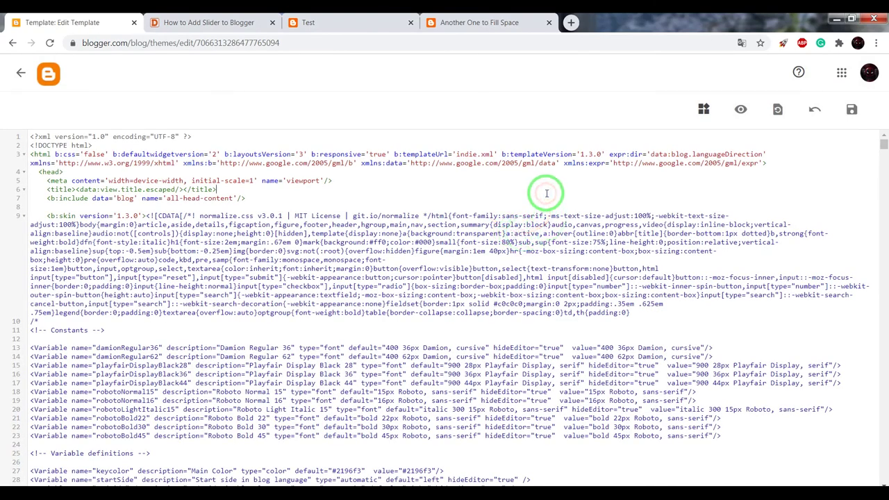
key(ctrl+f)
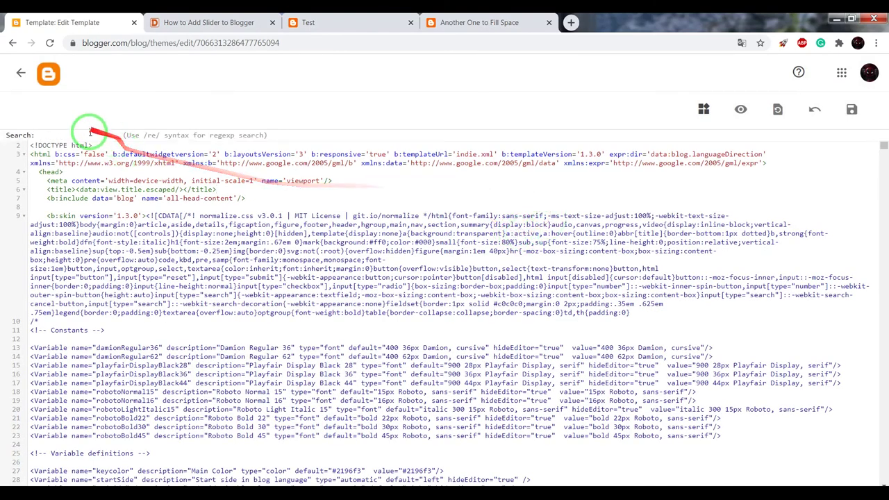
Find ]]></b:skin> in the template code and add an empty line after it.
right_click(91, 135)
click(118, 203)
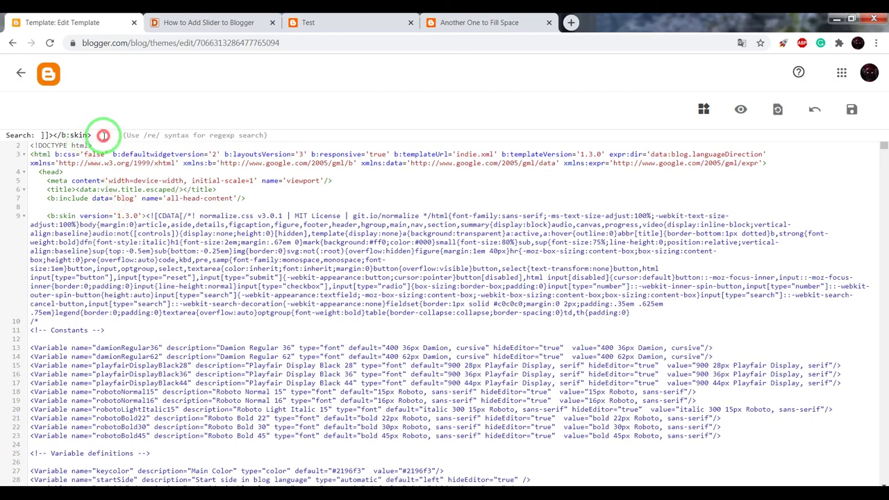
key(Return)
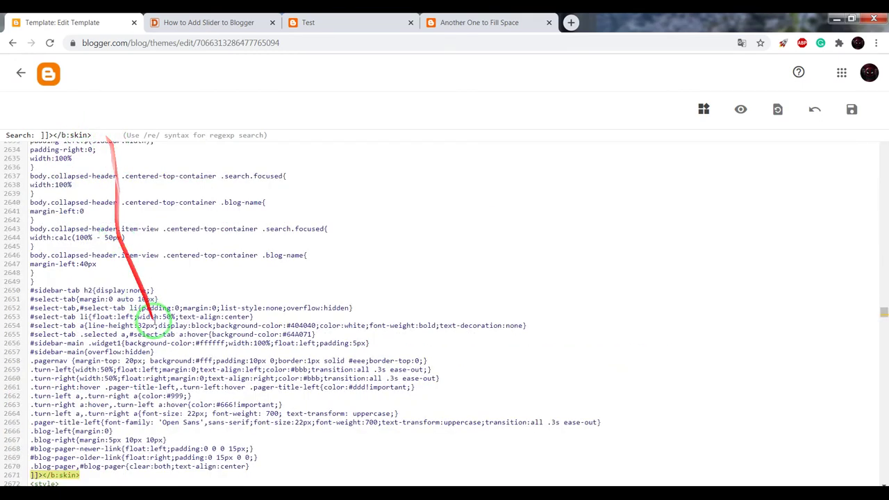
scroll(93, 381, down, 3)
click(94, 358)
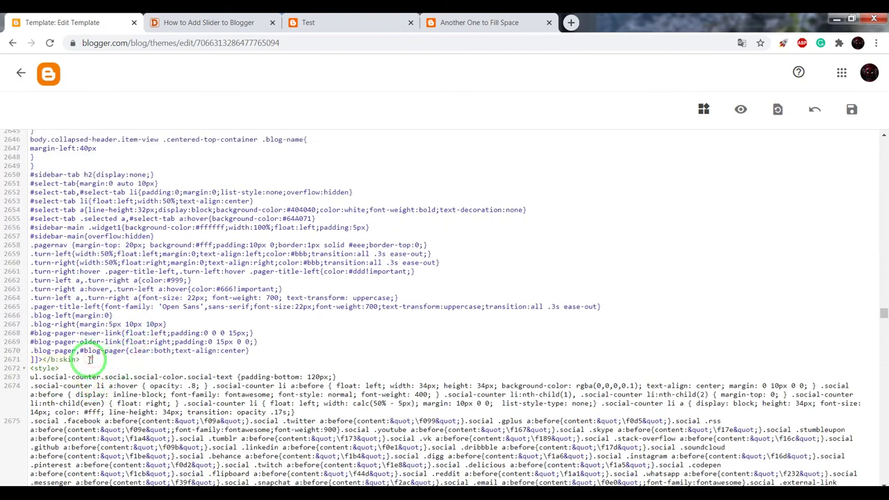
key(Return)
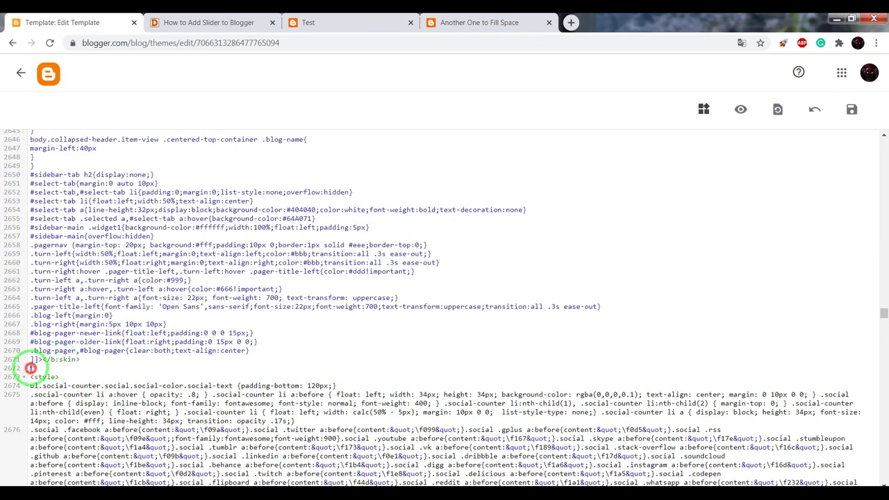
Copy the tutorial's slider CSS block and paste it on the new line.
click(208, 22)
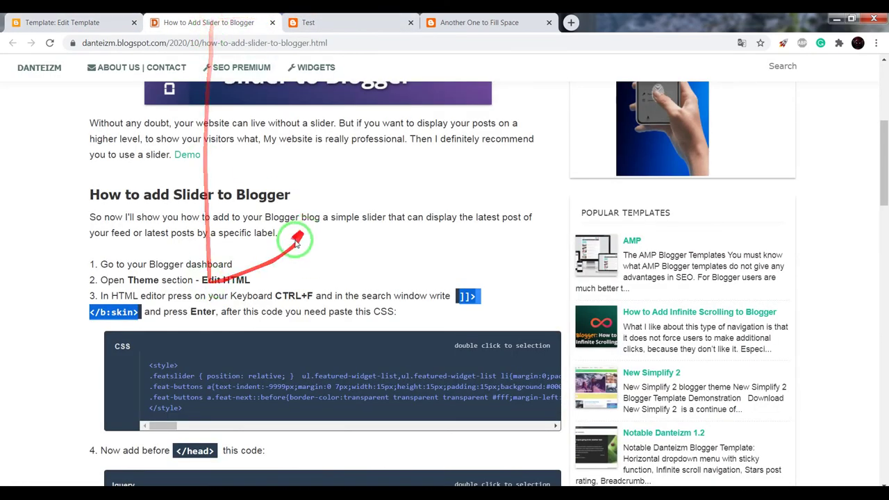
scroll(297, 241, down, 1)
double_click(172, 318)
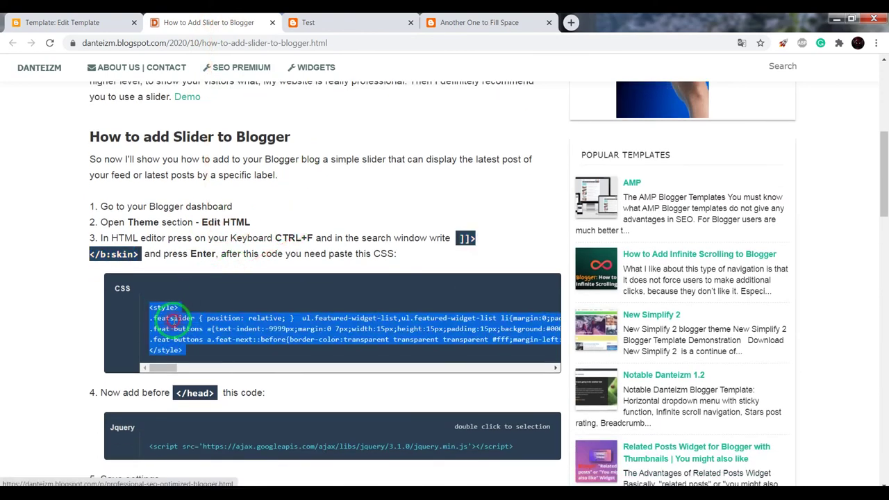
right_click(174, 320)
click(188, 326)
click(101, 21)
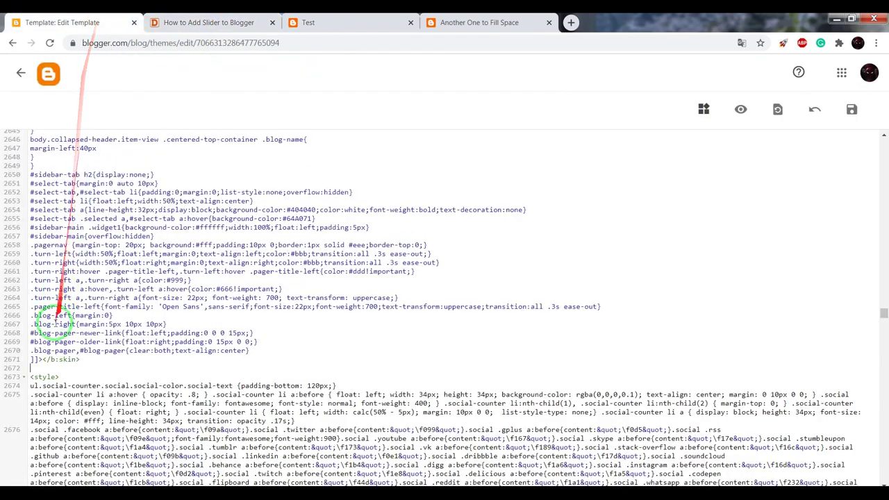
right_click(66, 363)
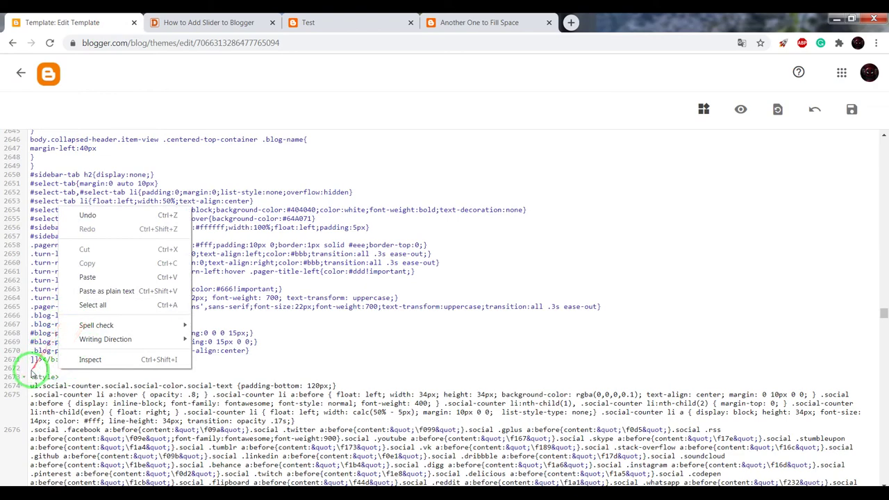
click(32, 368)
right_click(50, 368)
click(68, 280)
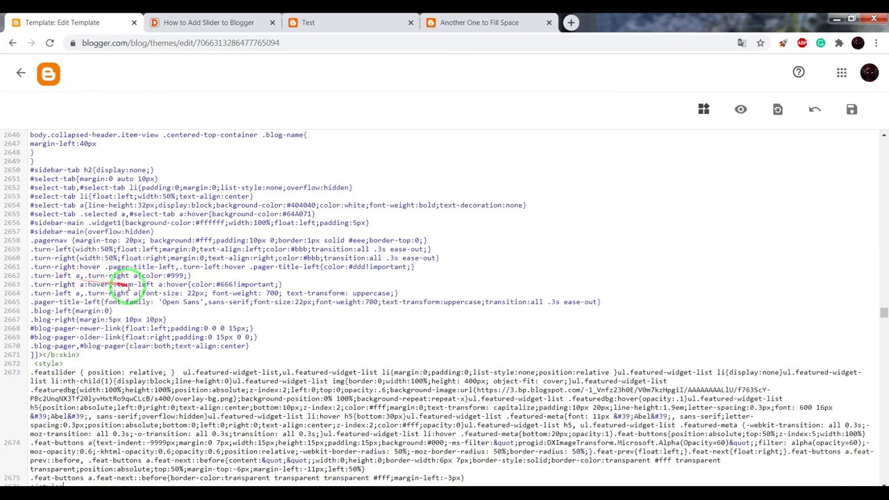
scroll(128, 288, down, 1)
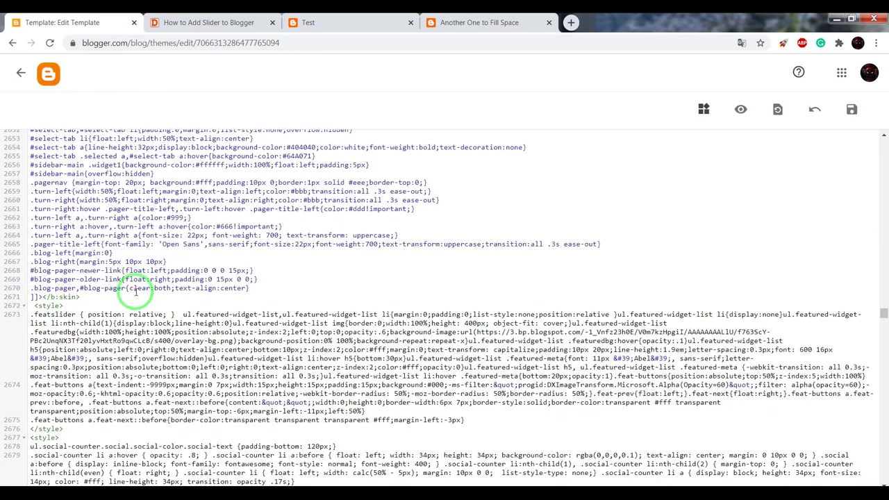
click(248, 21)
Paste the tutorial's jQuery script line on a new line just before </head>.
scroll(229, 194, down, 2)
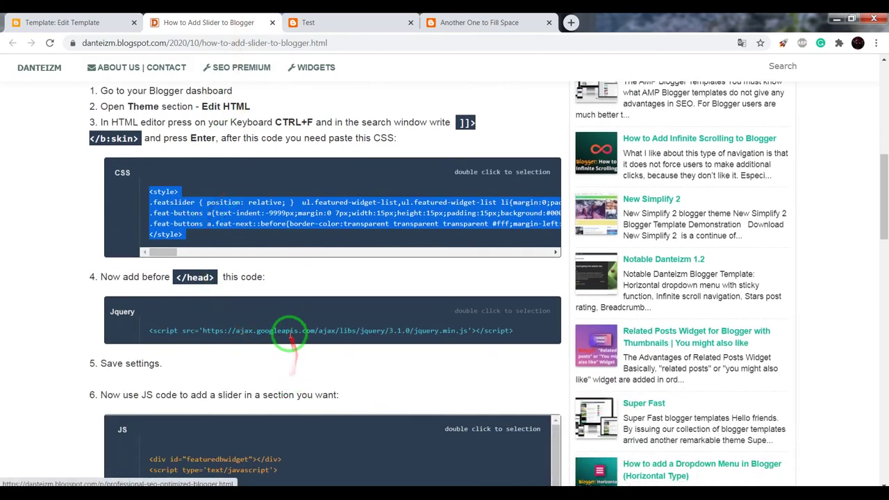
double_click(229, 329)
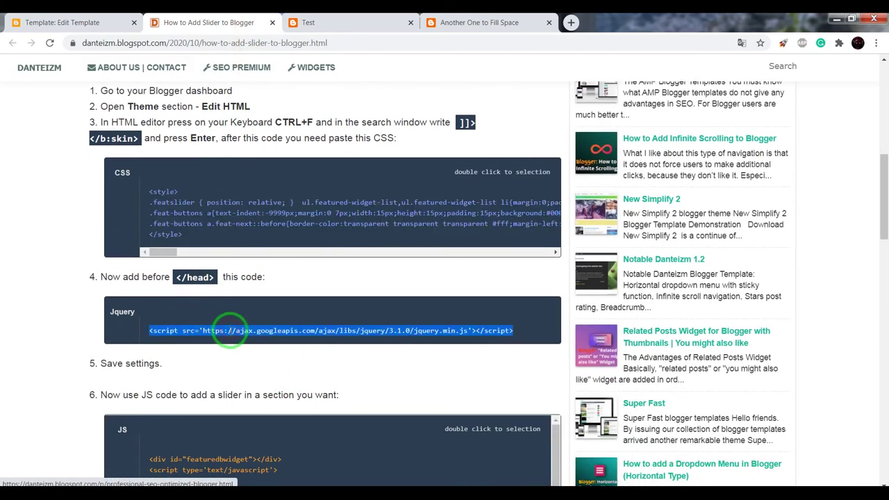
click(77, 22)
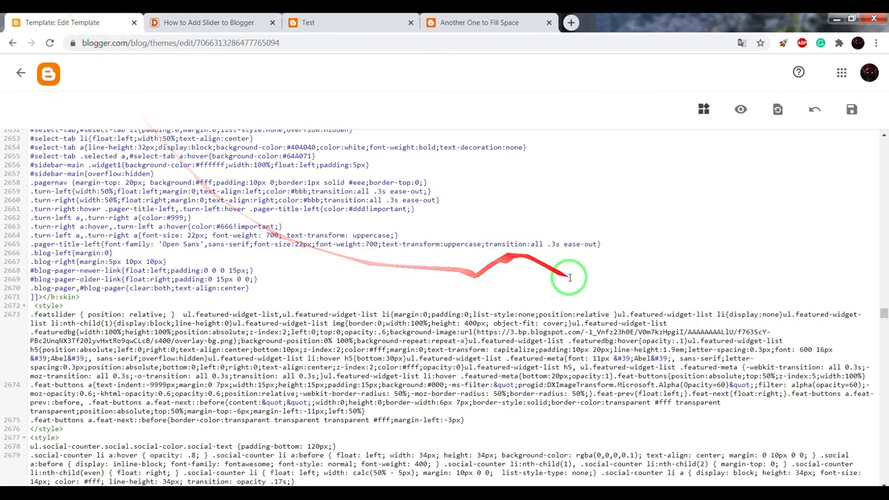
key(ctrl+f)
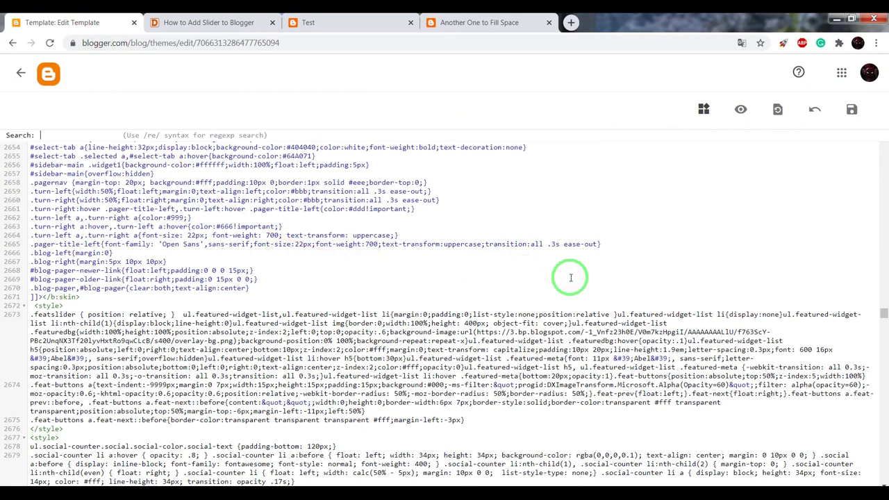
text(/head)
key(Return)
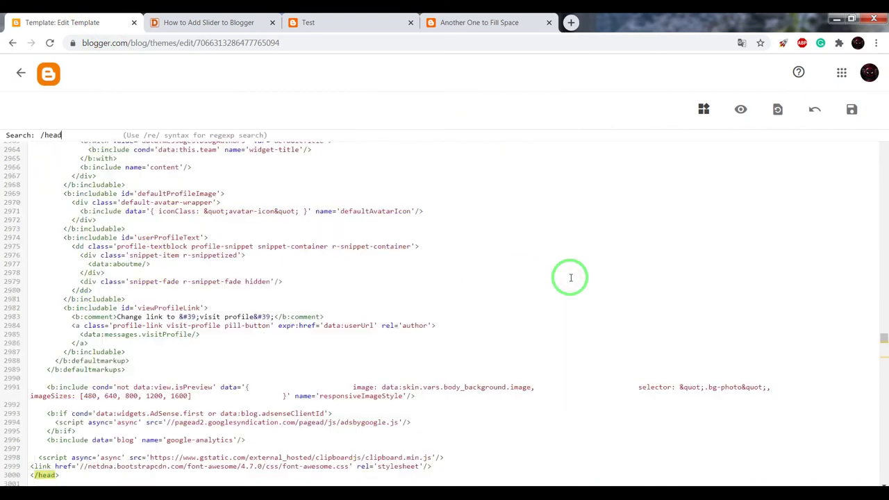
click(448, 350)
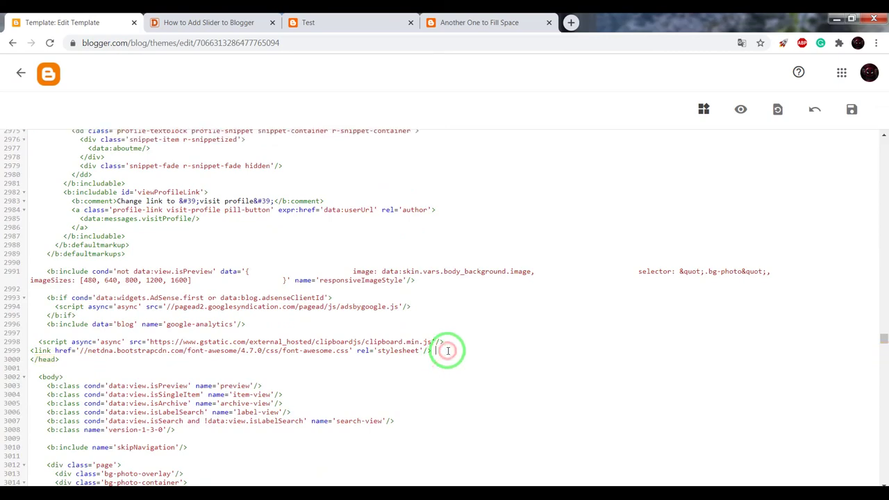
key(Return)
right_click(28, 361)
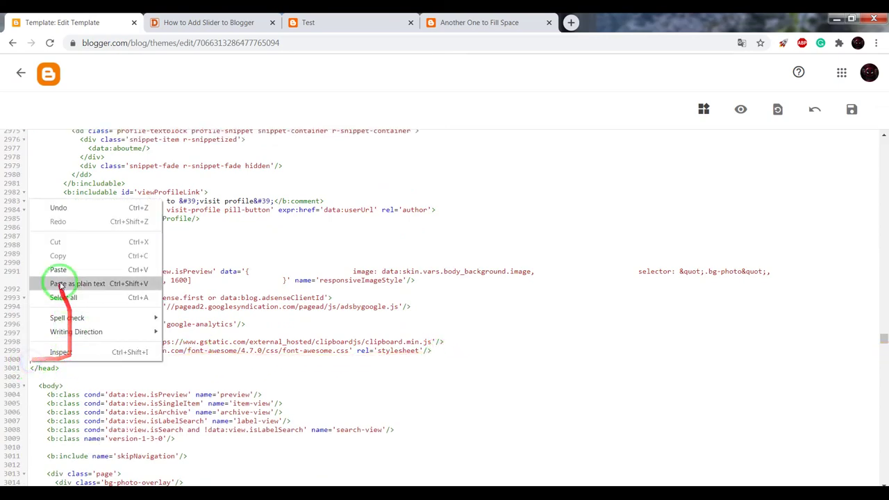
click(46, 281)
Copy the tutorial's slider JS code block and save the theme.
click(201, 21)
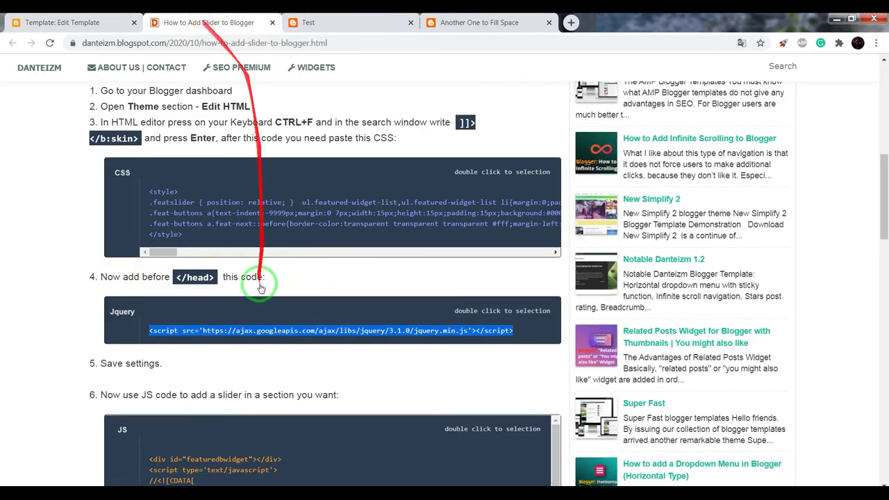
scroll(215, 268, down, 2)
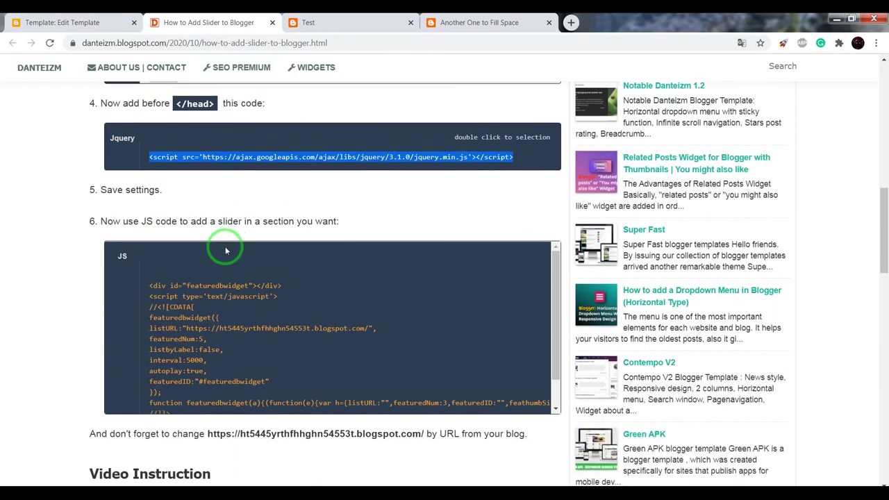
scroll(208, 260, down, 2)
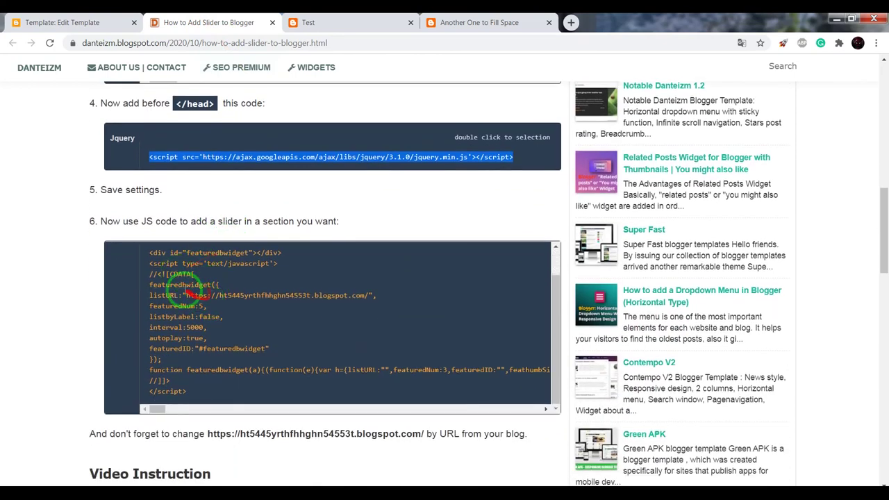
double_click(174, 274)
right_click(175, 264)
click(209, 279)
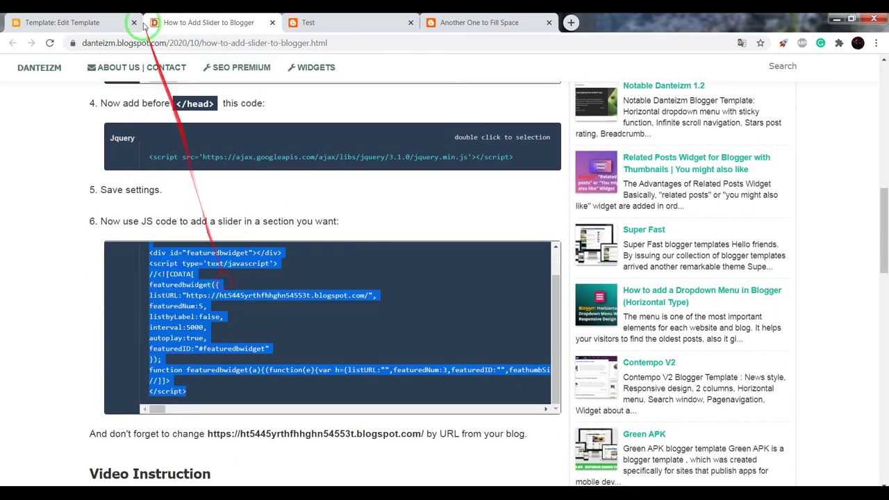
click(122, 20)
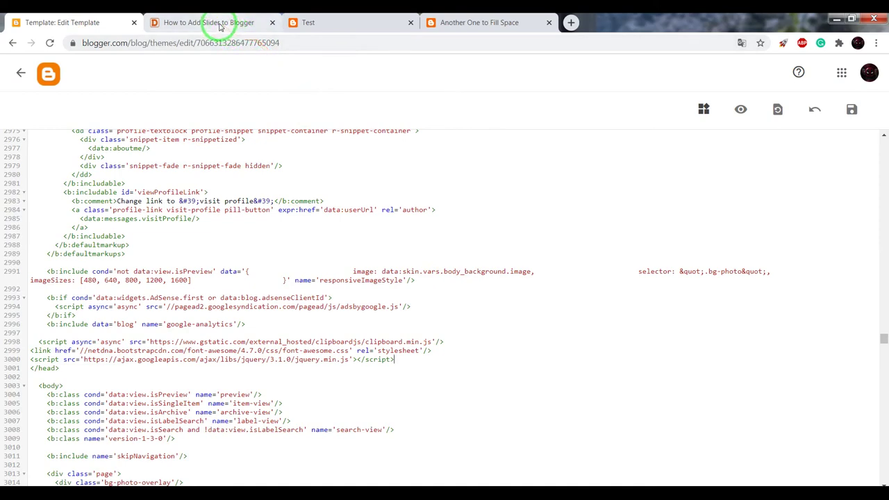
click(851, 109)
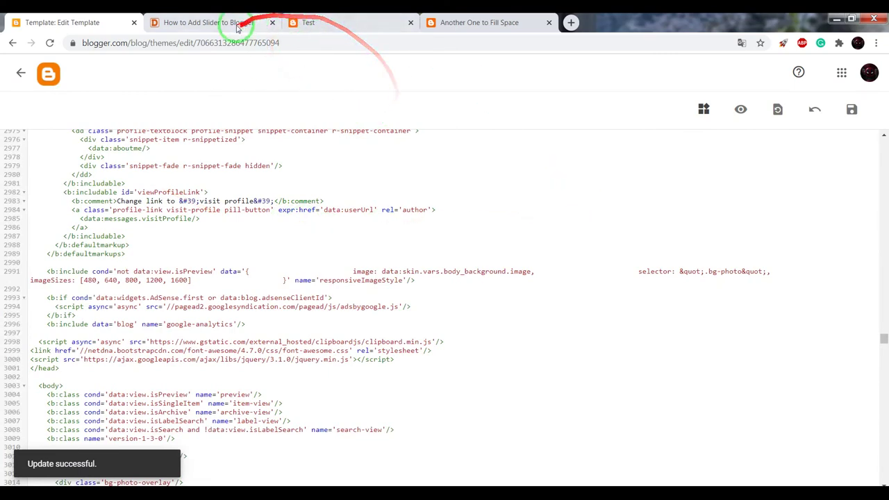
Open the sample post with links and paragraphs on the live Test blog.
click(305, 21)
scroll(261, 177, down, 1)
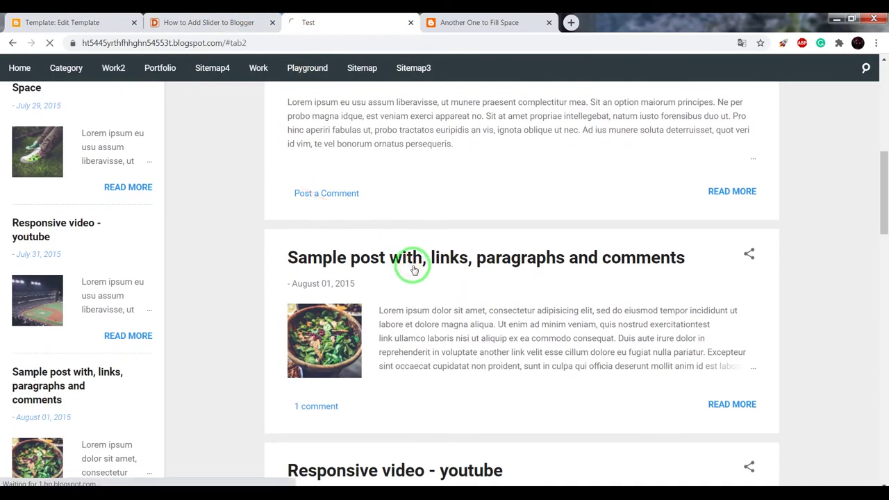
click(406, 257)
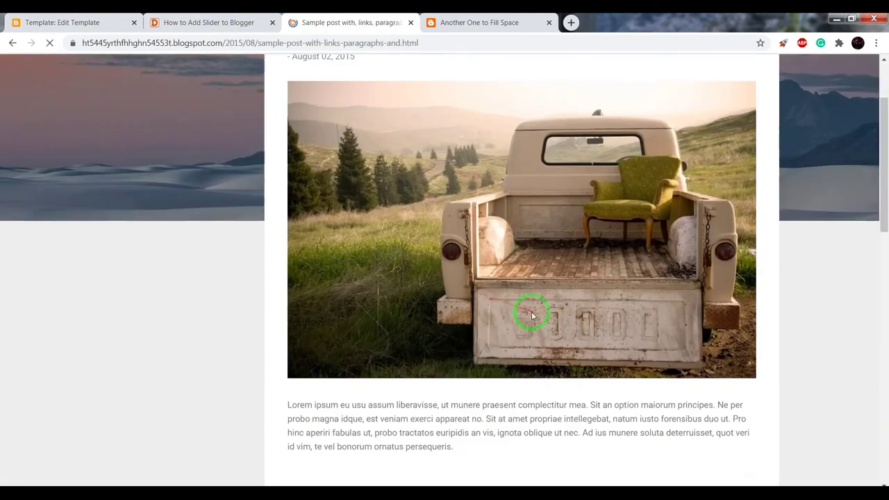
scroll(514, 309, down, 5)
scroll(507, 291, down, 3)
scroll(505, 287, down, 5)
scroll(521, 271, up, 2)
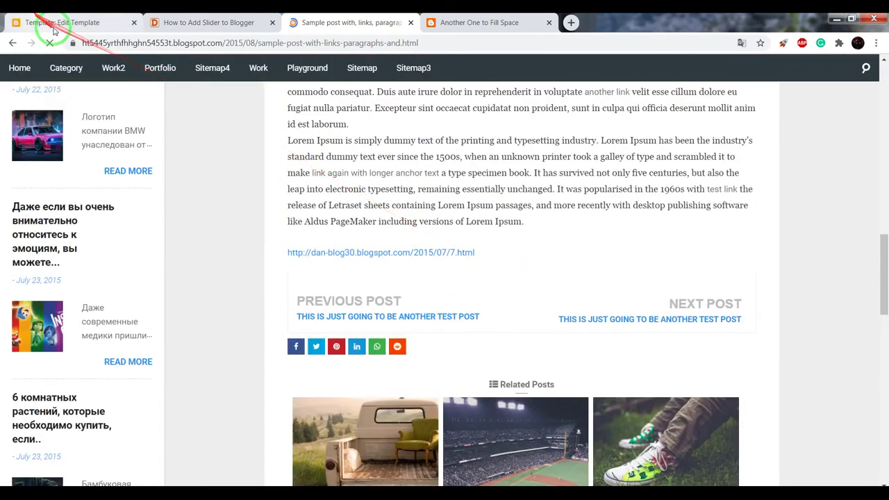
Search the theme code for data:post.body.
click(76, 22)
key(ctrl+f)
text(data:post.body)
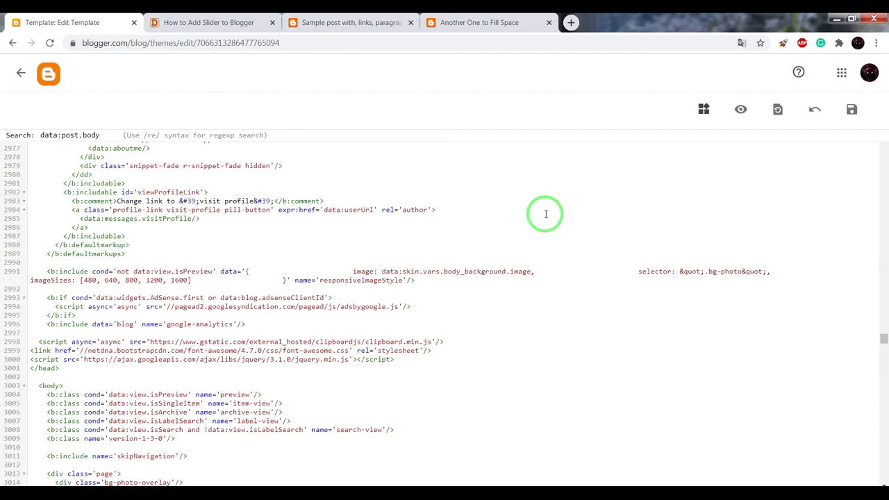
key(Return)
Paste the featured slider script on new lines below data:post.body.
scroll(122, 383, down, 1)
click(109, 418)
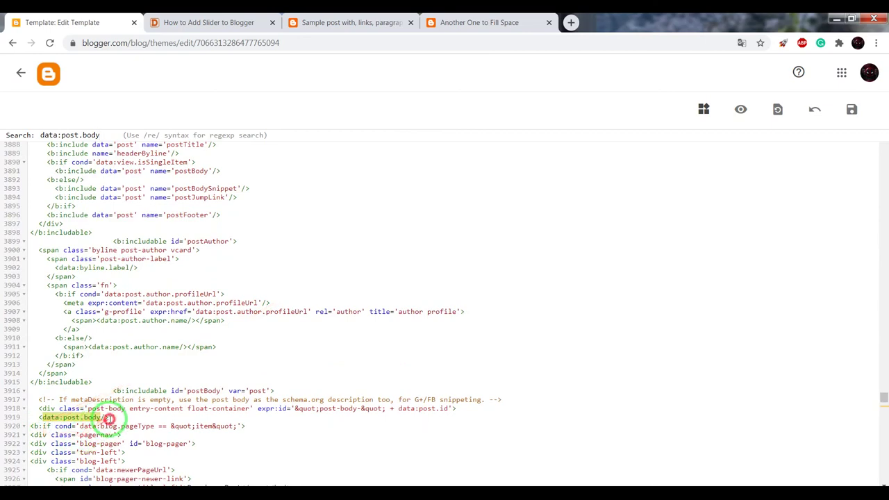
key(Return)
key(Return)
key(Return)
right_click(36, 427)
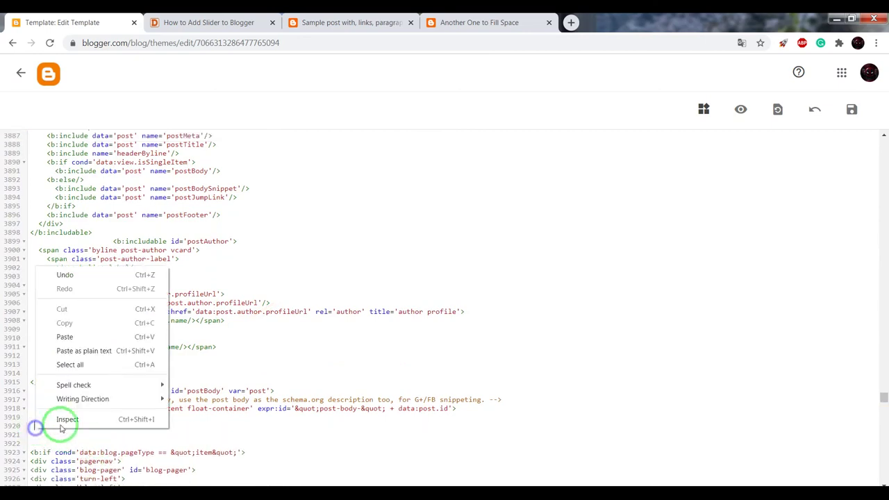
click(76, 338)
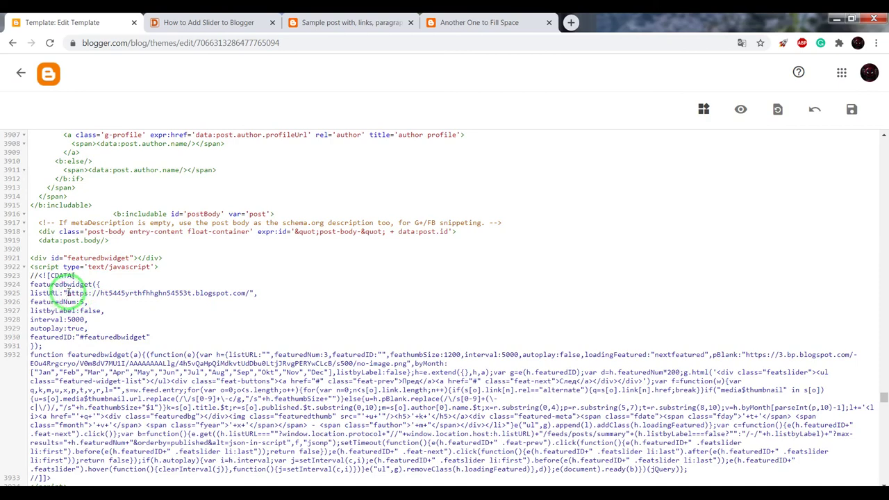
Check the blog address in the listURL line and save the theme.
drag(82, 292, 243, 294)
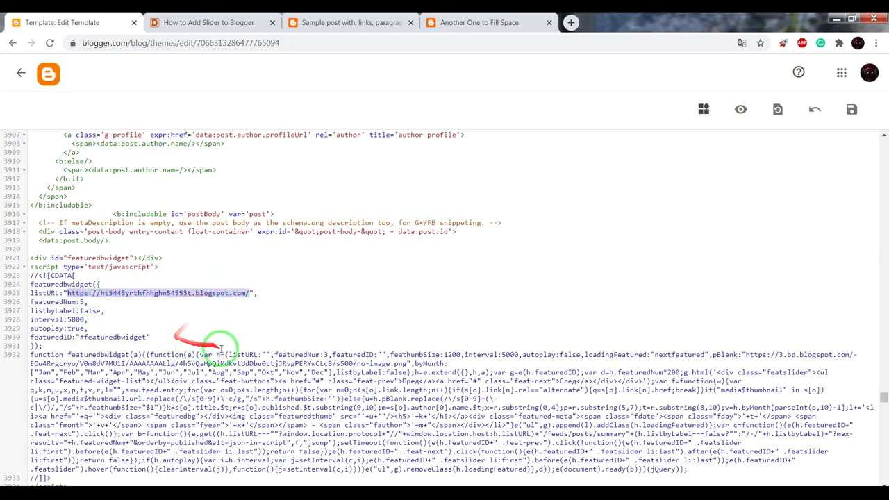
click(852, 109)
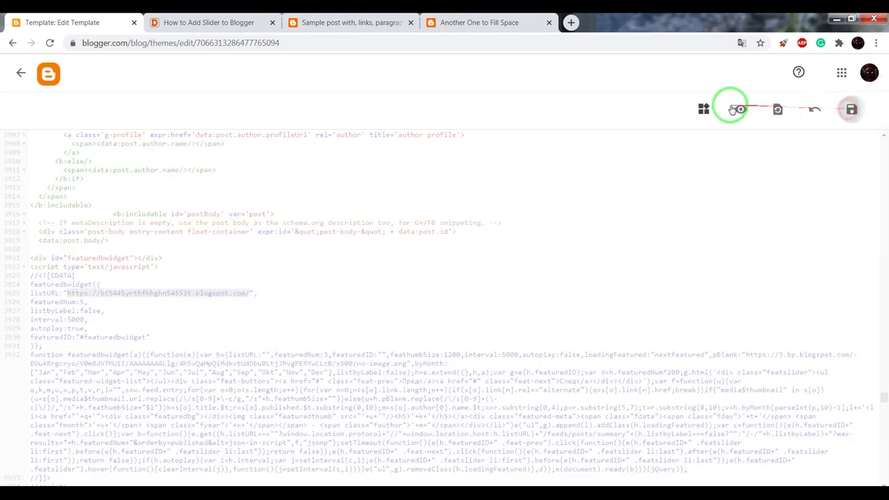
click(351, 22)
scroll(357, 188, down, 2)
Reload the sample post and advance the featured slider to its next slide.
scroll(403, 178, up, 1)
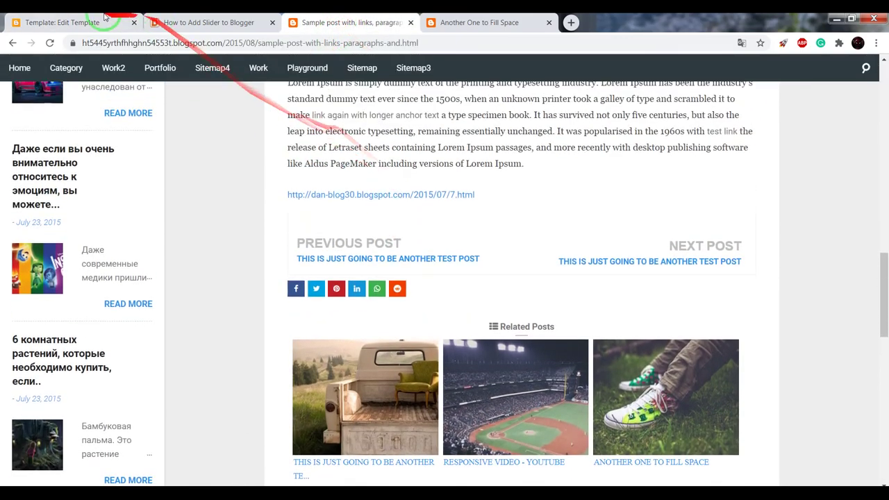
click(104, 15)
click(337, 22)
right_click(580, 204)
click(617, 233)
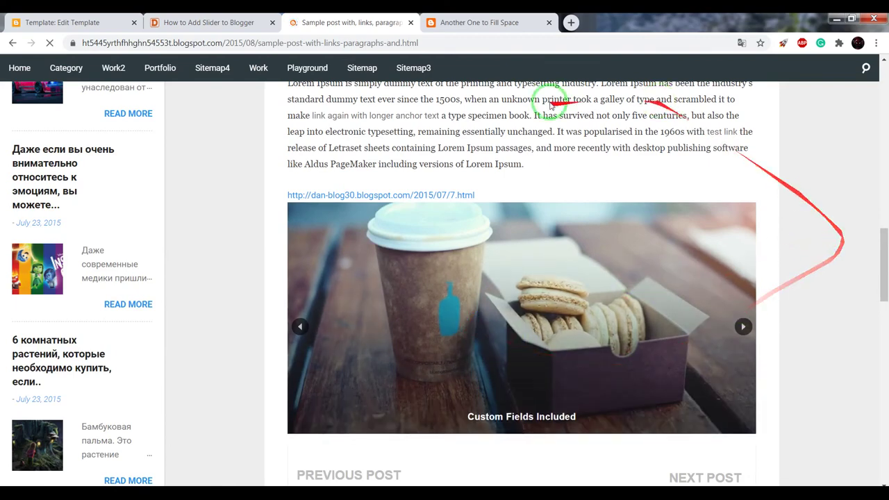
click(742, 325)
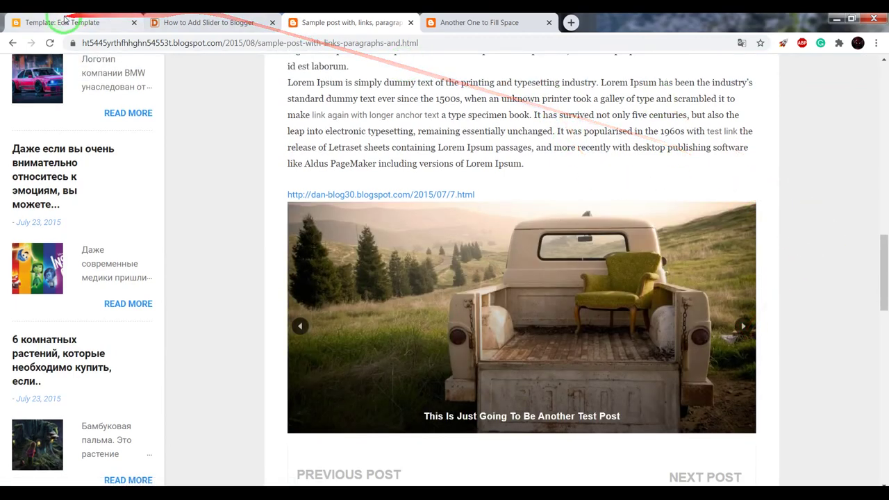
click(62, 22)
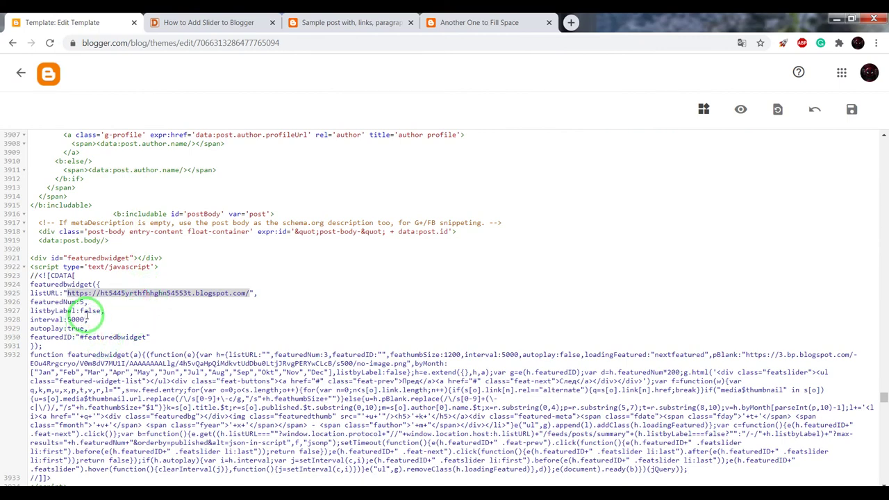
click(307, 22)
scroll(145, 139, up, 2)
scroll(192, 135, up, 1)
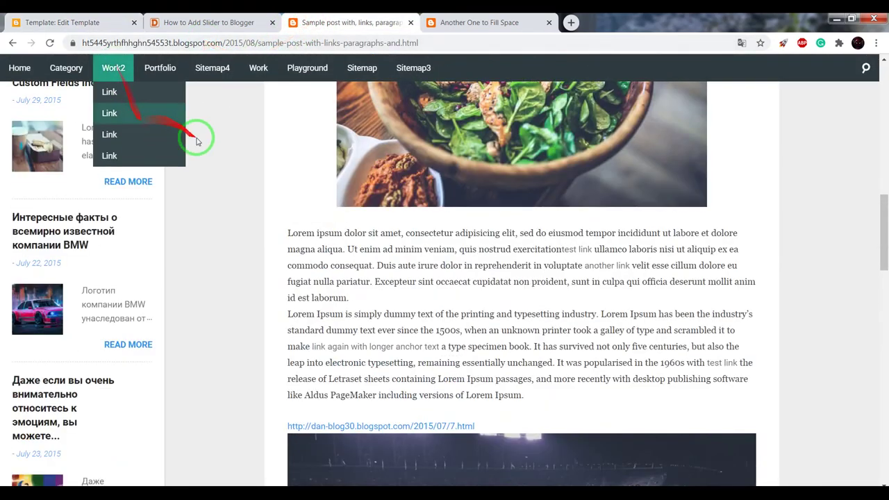
scroll(204, 185, up, 3)
scroll(193, 196, up, 3)
scroll(191, 195, up, 3)
scroll(187, 193, down, 6)
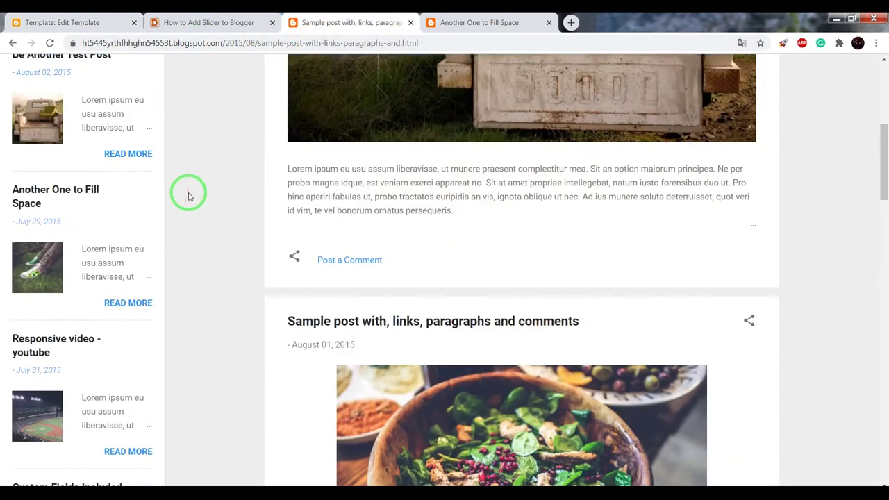
scroll(189, 191, down, 4)
scroll(194, 188, down, 5)
scroll(196, 189, down, 5)
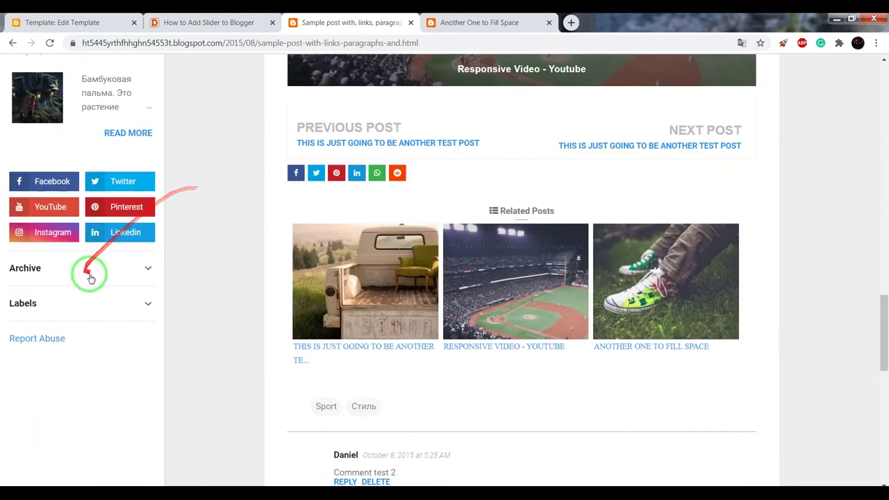
click(146, 303)
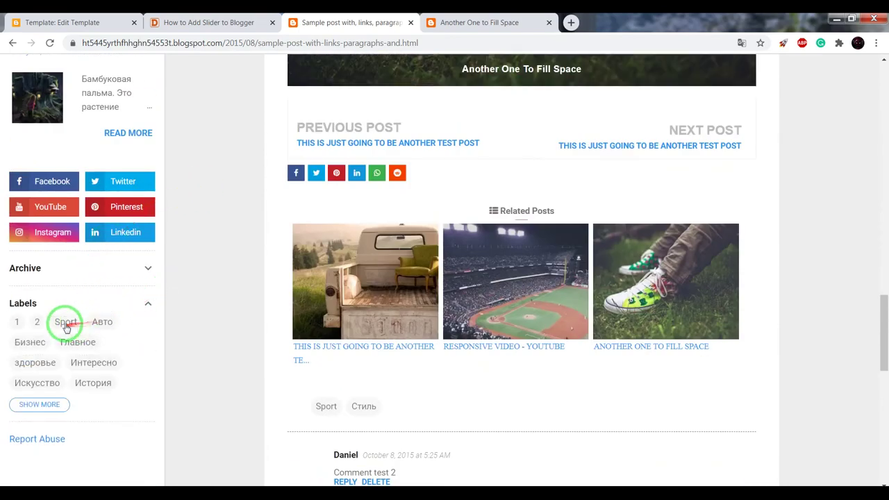
click(73, 22)
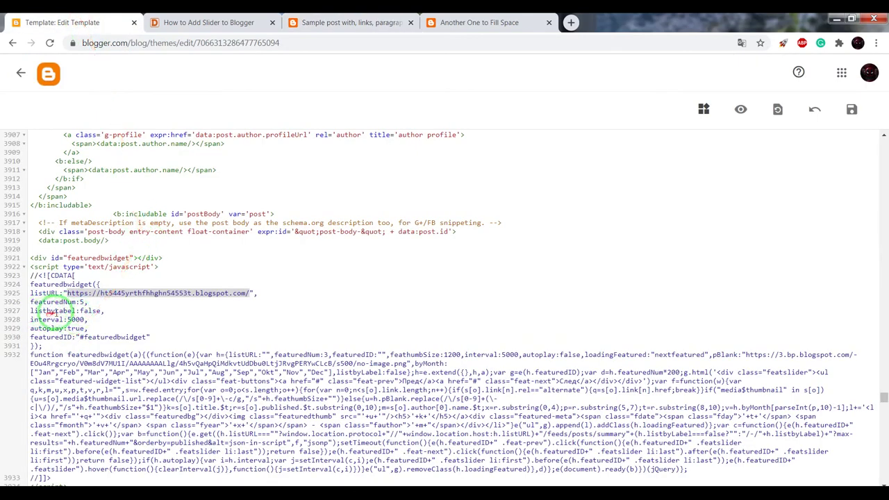
Change listbyLabel from false to "Sport" and save the theme.
double_click(90, 311)
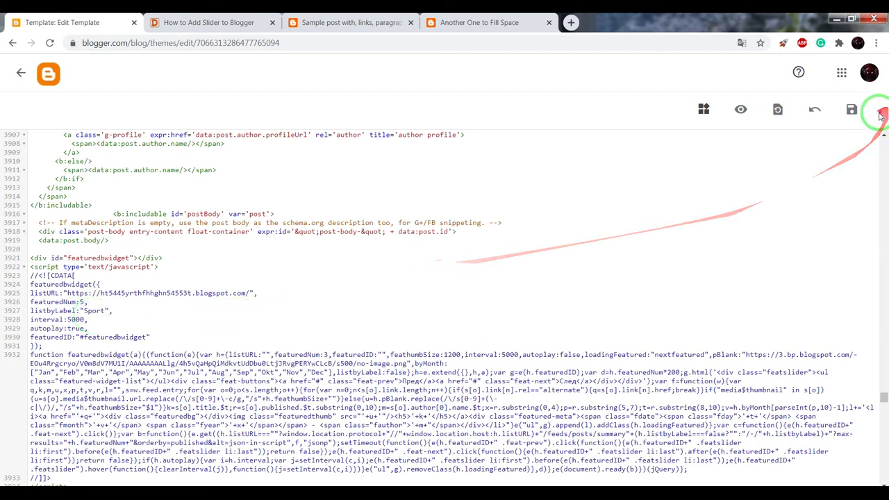
click(847, 114)
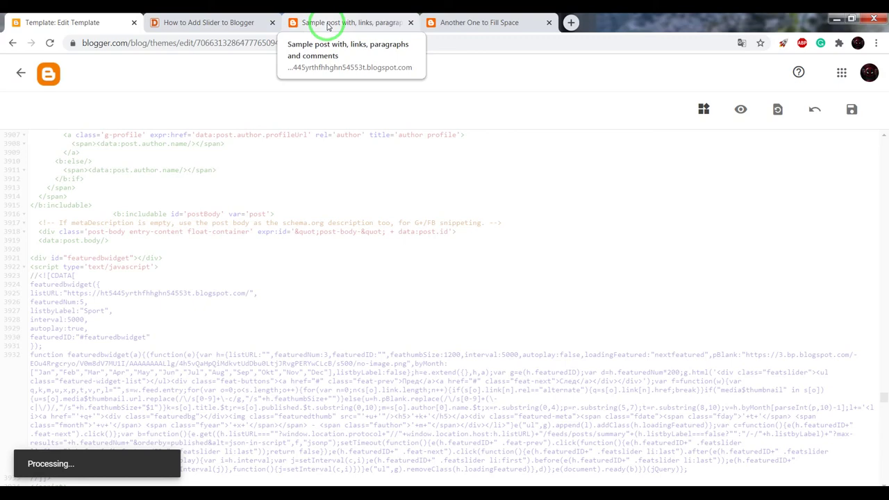
Reload the sample post and step the slider forward twice through Sport-labelled posts.
click(332, 28)
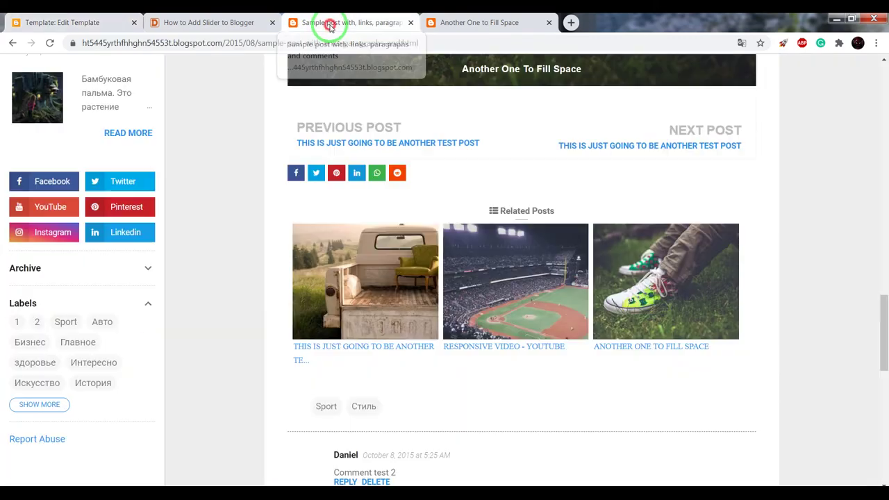
right_click(241, 188)
click(259, 223)
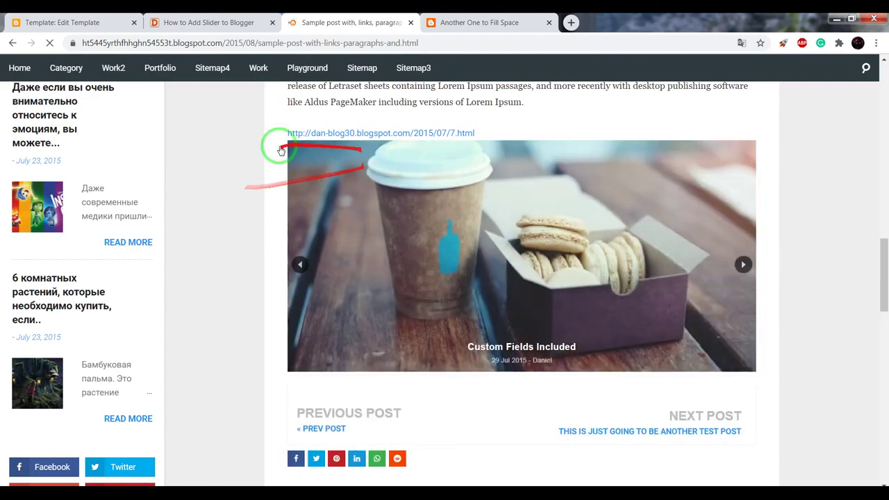
click(748, 267)
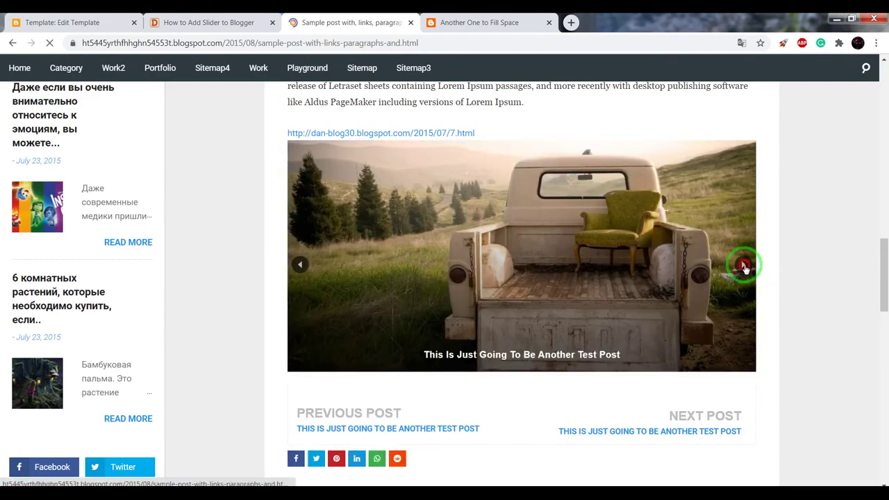
click(744, 268)
scroll(764, 257, up, 4)
key(ctrl+1)
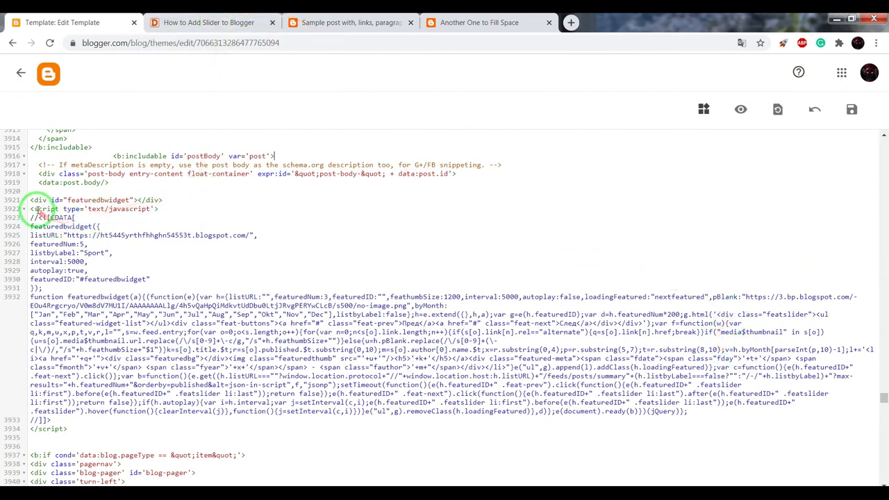
Copy and delete the featuredbwidget script (lines 3921–3934), then save the theme.
drag(32, 200, 91, 427)
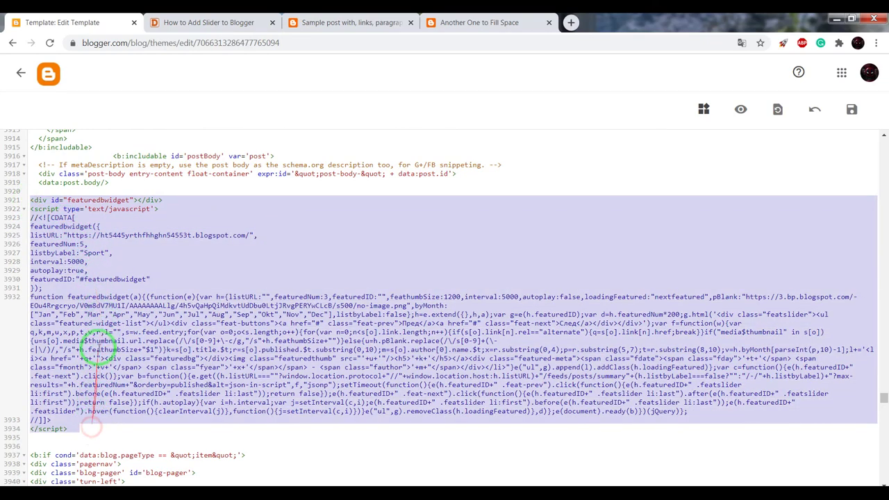
right_click(98, 350)
click(125, 209)
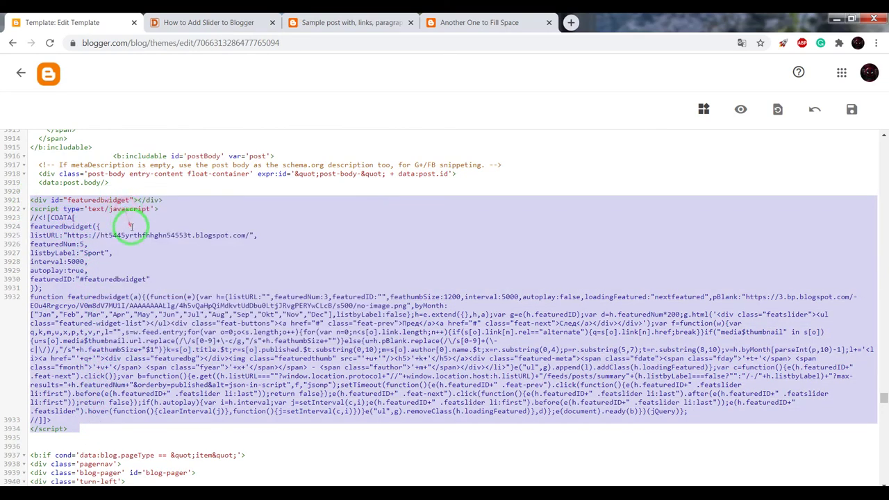
key(BackSpace)
key(BackSpace)
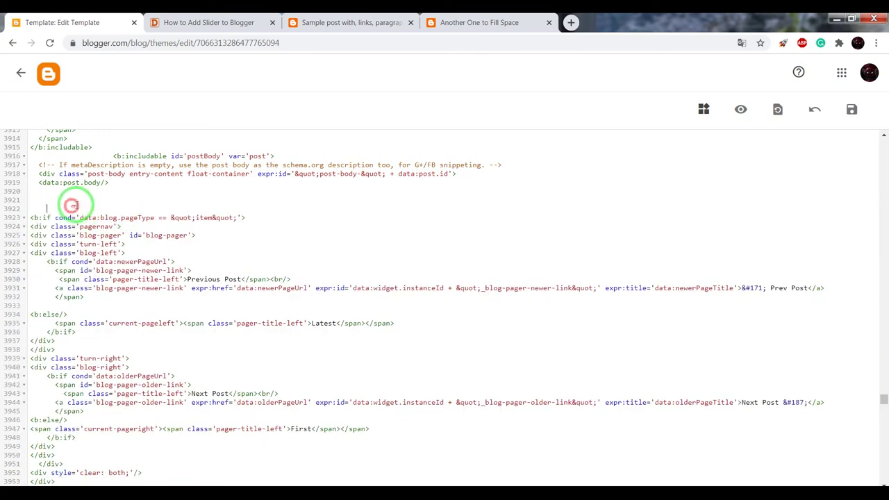
key(BackSpace)
key(BackSpace)
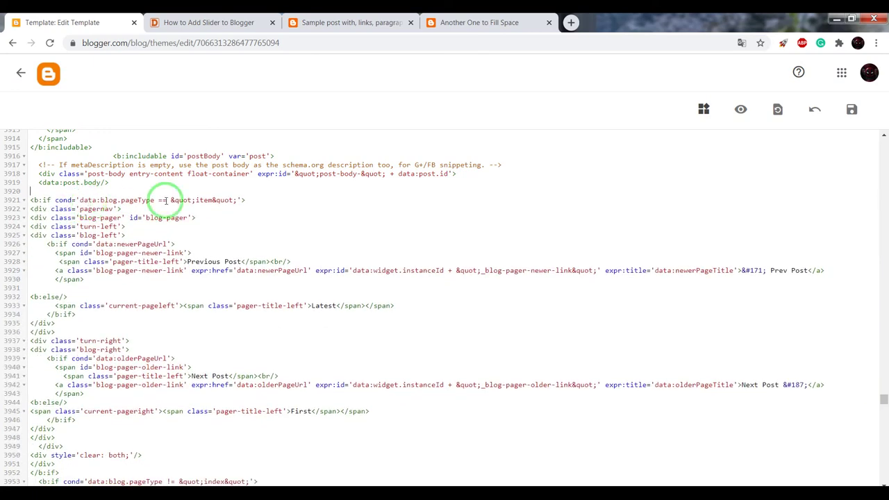
click(851, 109)
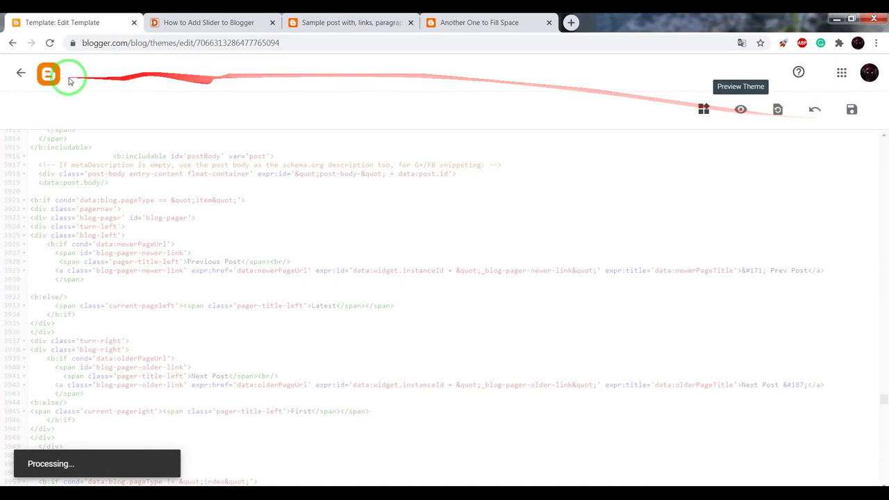
Leave the theme code editor for the blog's Layout page and scroll down to Sidebar (Bottom).
click(19, 73)
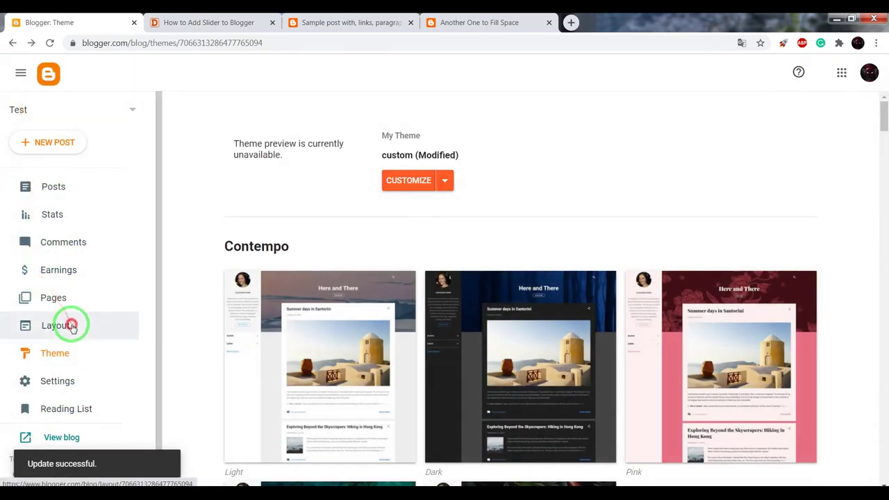
click(73, 327)
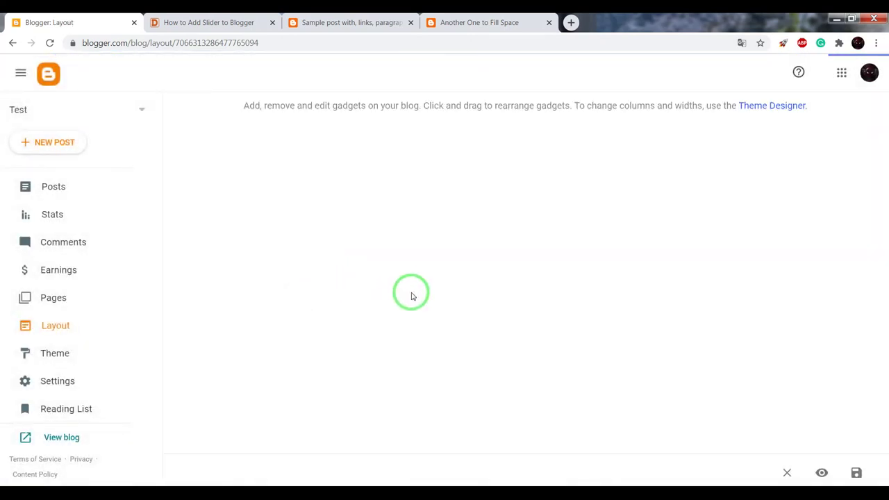
scroll(407, 291, down, 2)
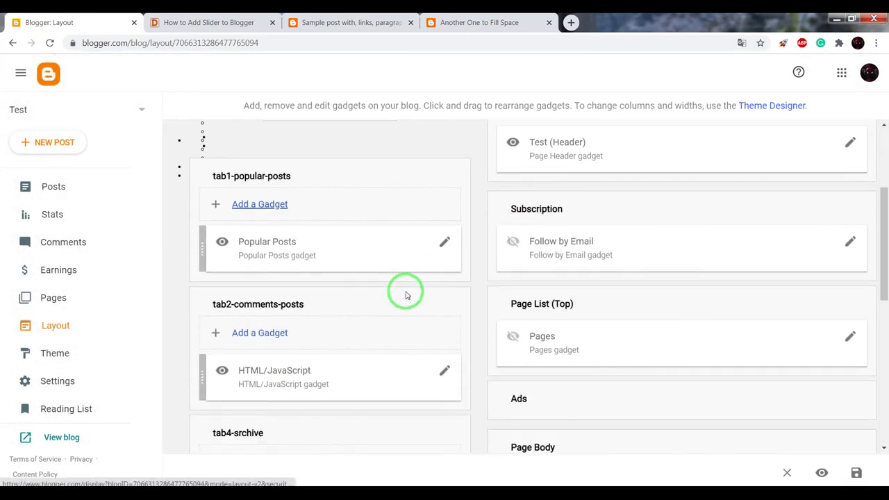
scroll(407, 294, down, 4)
scroll(403, 289, down, 1)
Add an HTML/JavaScript gadget to Sidebar (Bottom) with the pasted slider script as content, and save it.
click(313, 191)
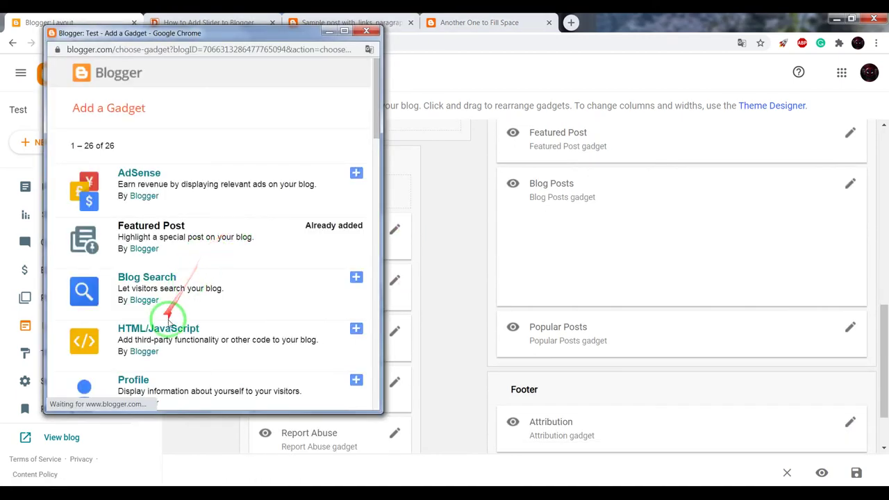
click(169, 332)
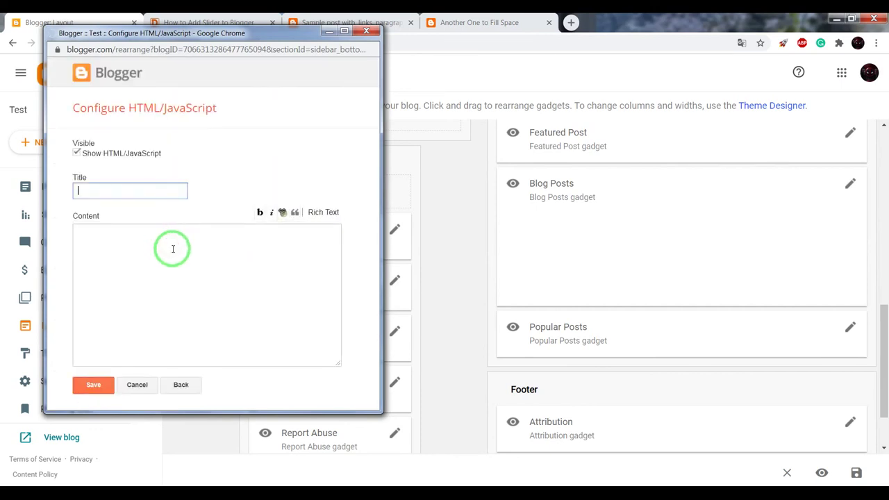
right_click(137, 247)
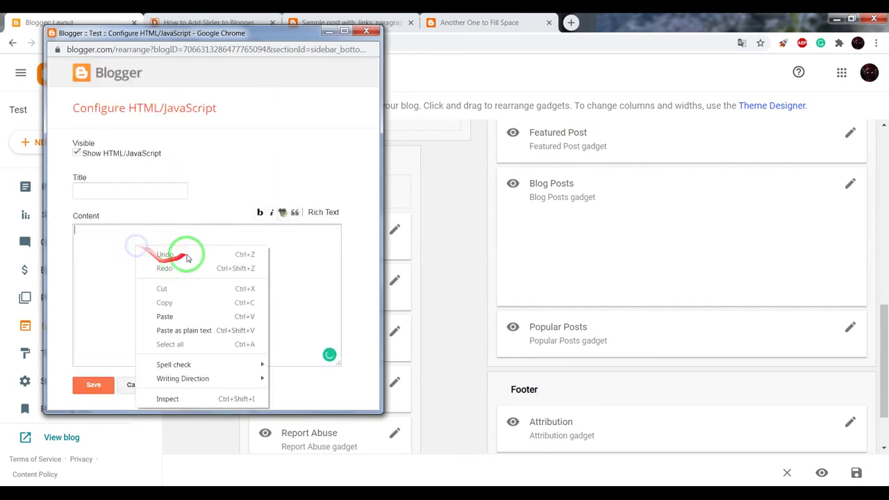
click(165, 316)
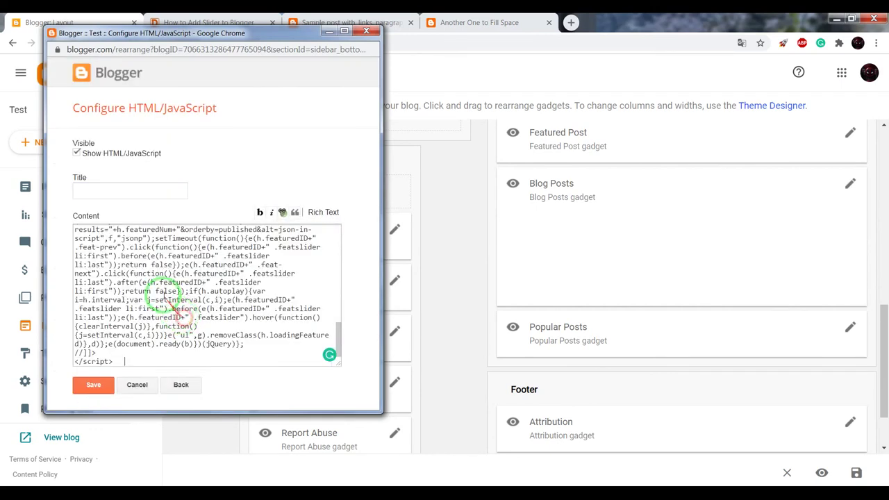
click(94, 384)
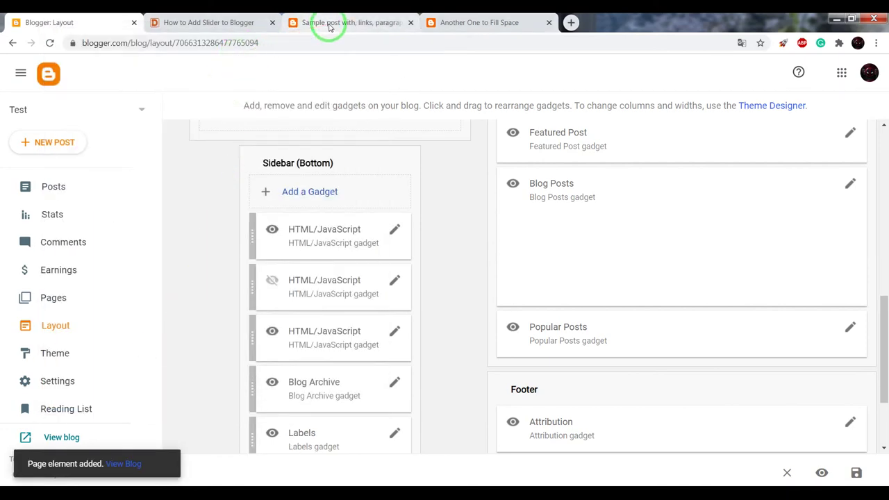
click(330, 23)
right_click(210, 188)
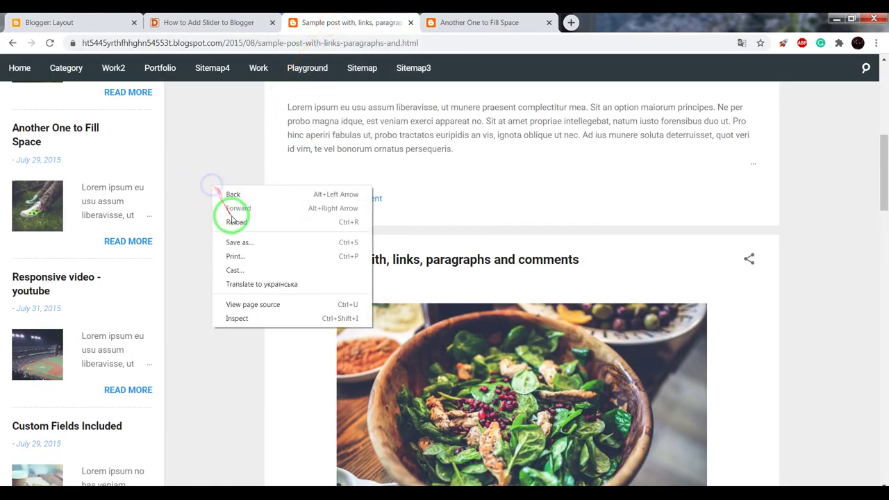
click(233, 230)
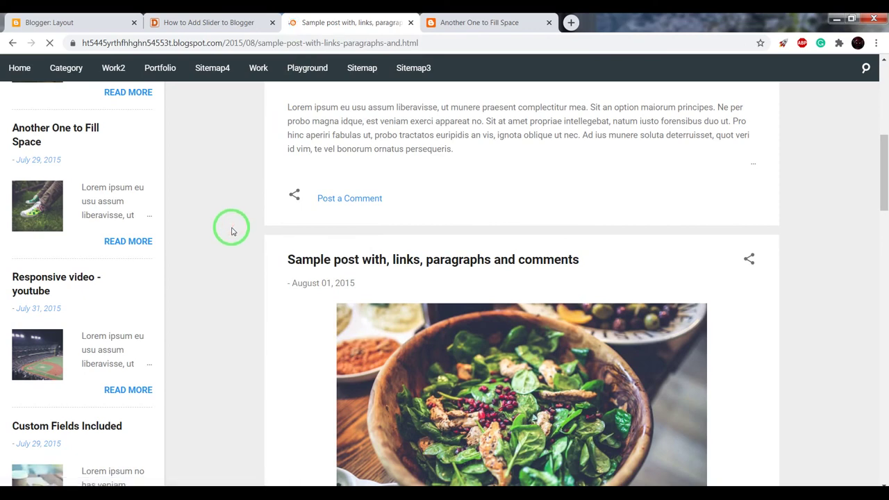
scroll(230, 229, down, 1)
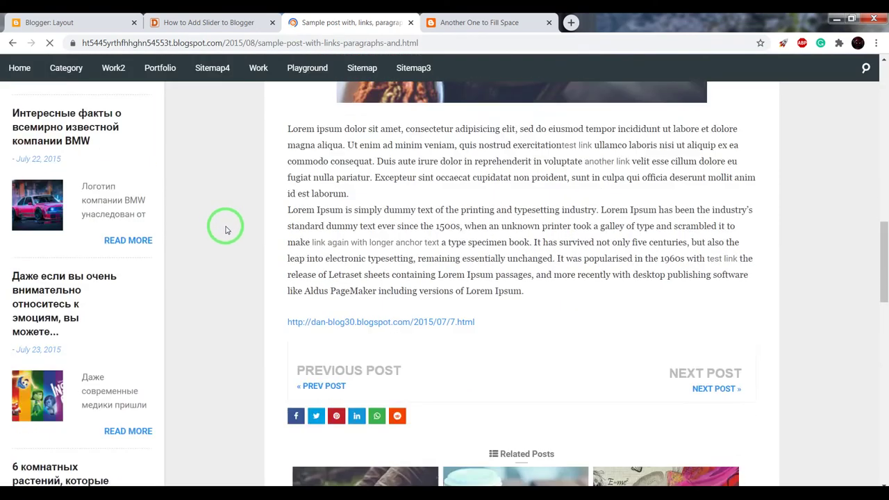
scroll(226, 229, down, 4)
scroll(223, 231, down, 3)
scroll(224, 229, down, 1)
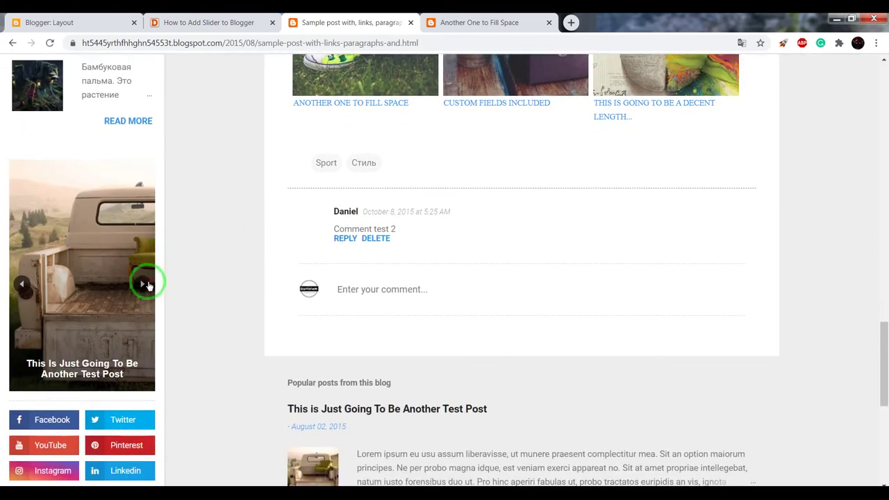
click(147, 285)
click(144, 289)
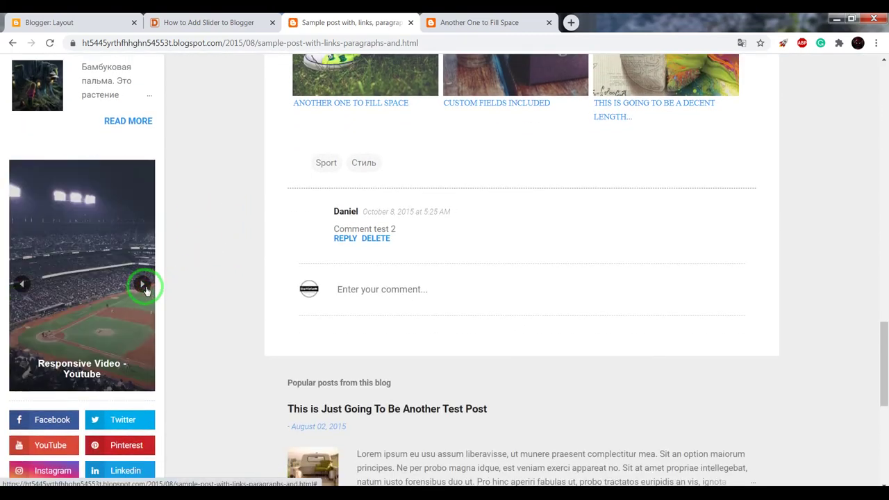
click(59, 23)
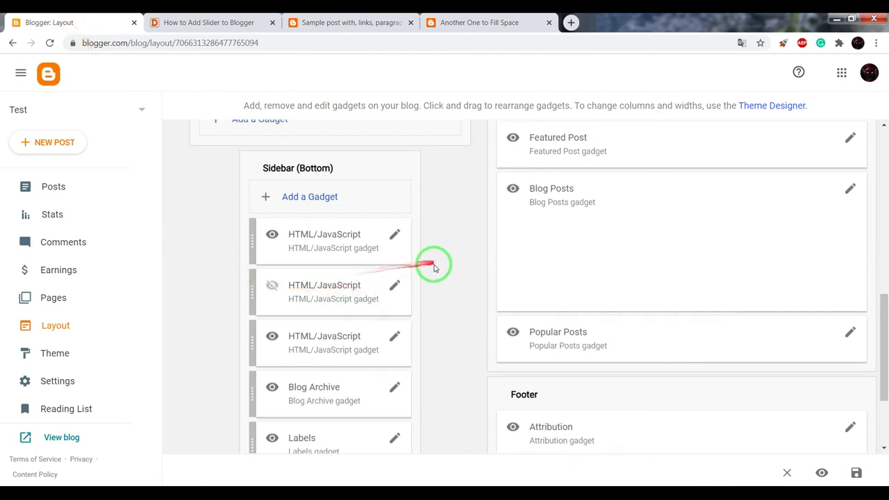
Drag the slider's HTML/JavaScript gadget from Sidebar (Bottom) above Featured Post in Page Body, then save.
scroll(424, 305, up, 2)
drag(329, 359, 598, 258)
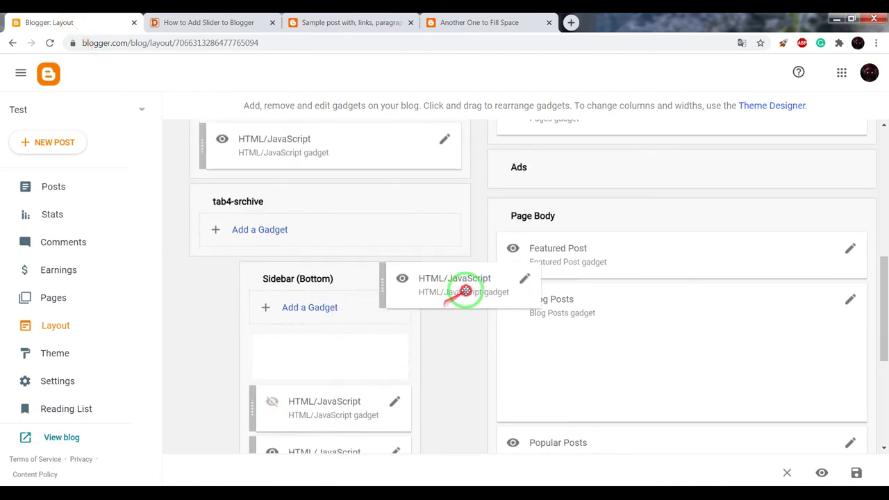
drag(599, 258, 597, 258)
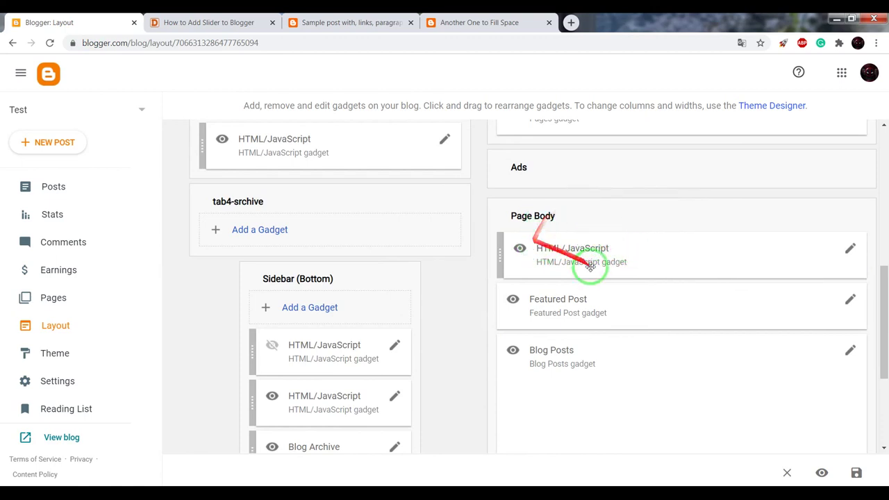
scroll(639, 334, up, 1)
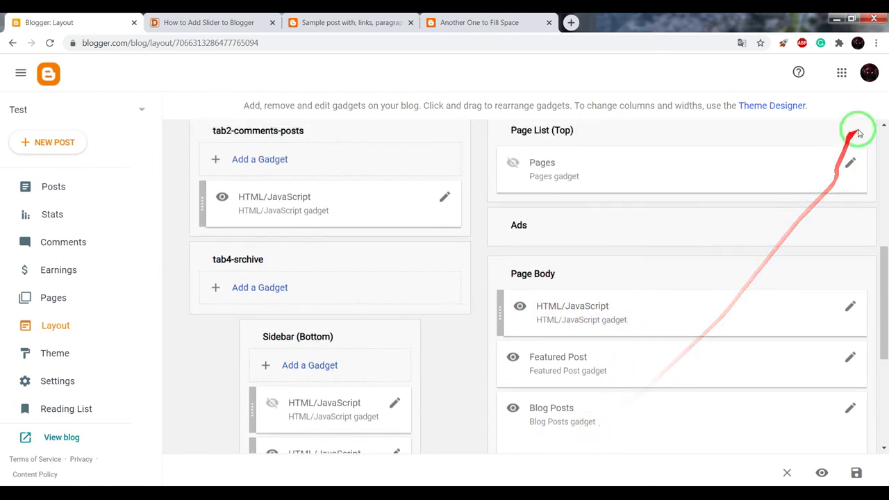
click(856, 473)
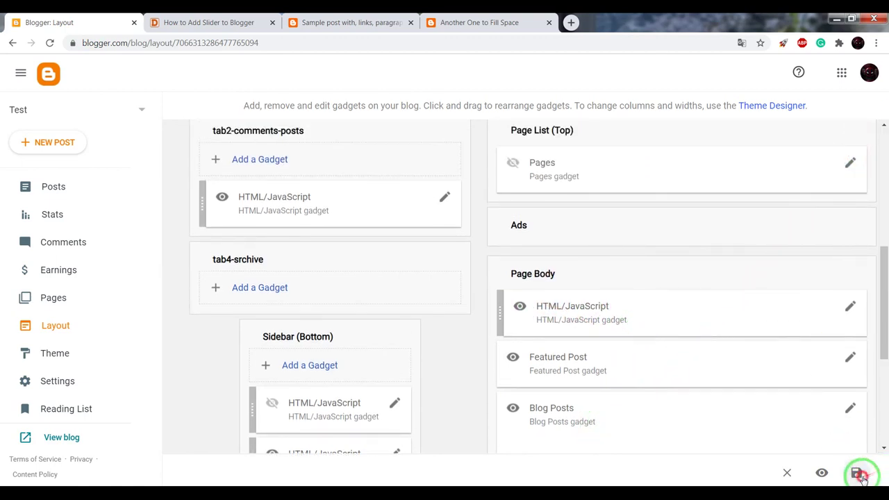
Switch to the live Sample post tab and scroll to the top of the post.
click(209, 22)
click(319, 22)
scroll(204, 147, up, 5)
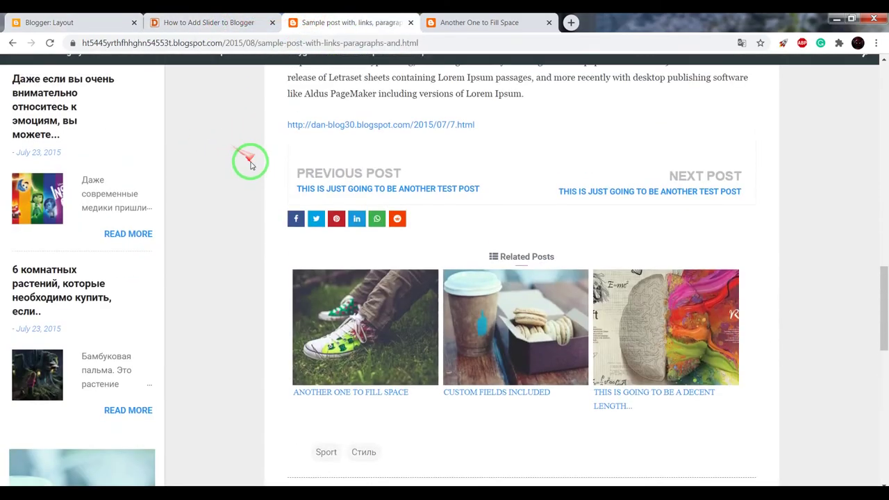
scroll(248, 159, up, 5)
scroll(272, 194, up, 5)
scroll(270, 204, up, 5)
Reload the post and advance the featured slider twice with its next arrow.
right_click(217, 178)
click(234, 214)
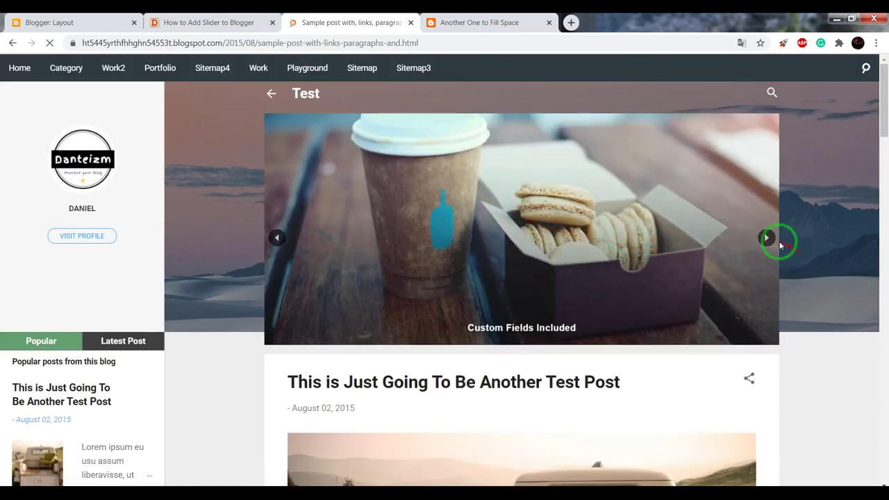
click(767, 239)
click(767, 239)
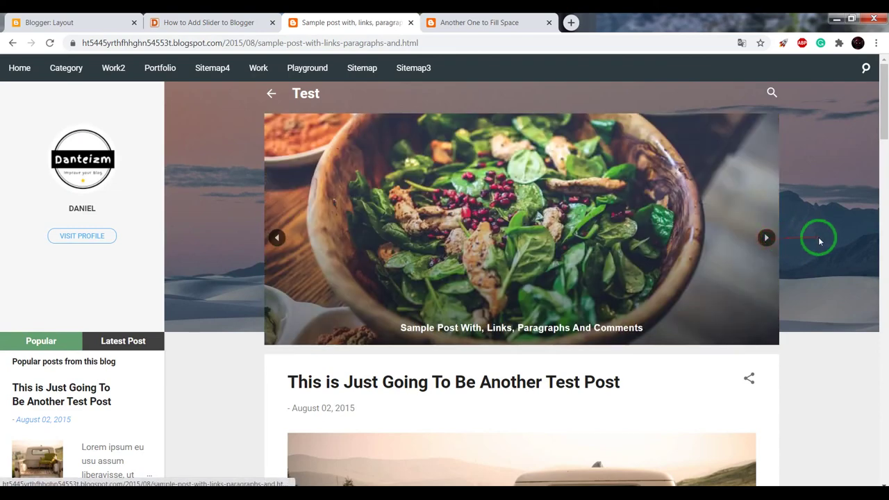